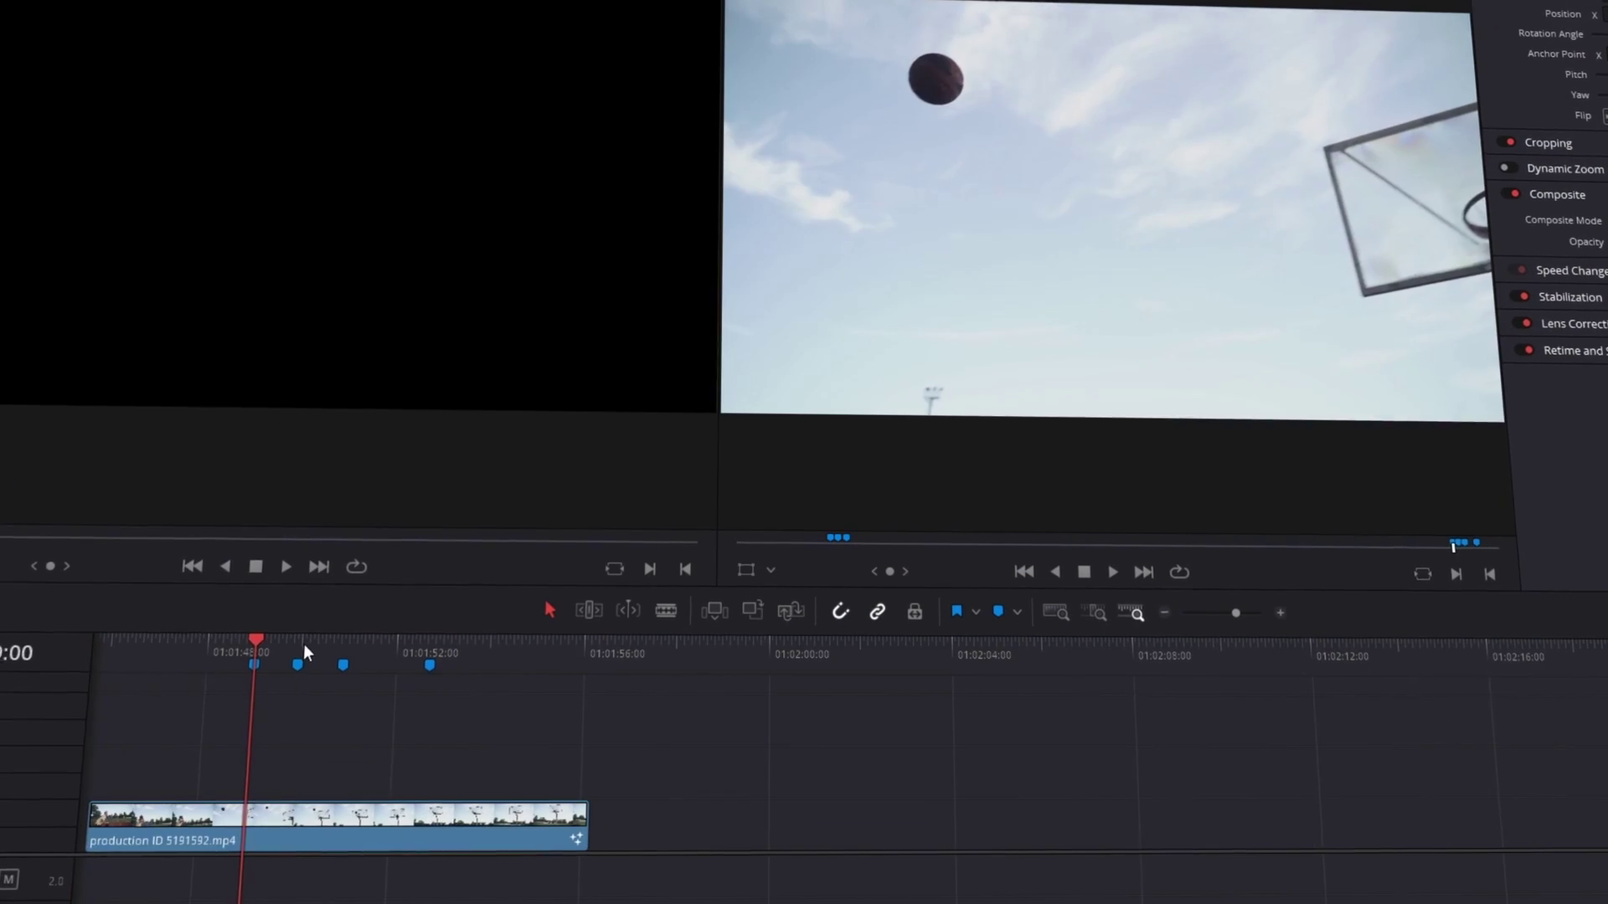
Mark four moments of the ball's flight on the timeline at 01:01:49:00, 01:01:49:22, 01:01:50:21 and 01:01:52:17
left_click_drag(304, 645, 384, 640)
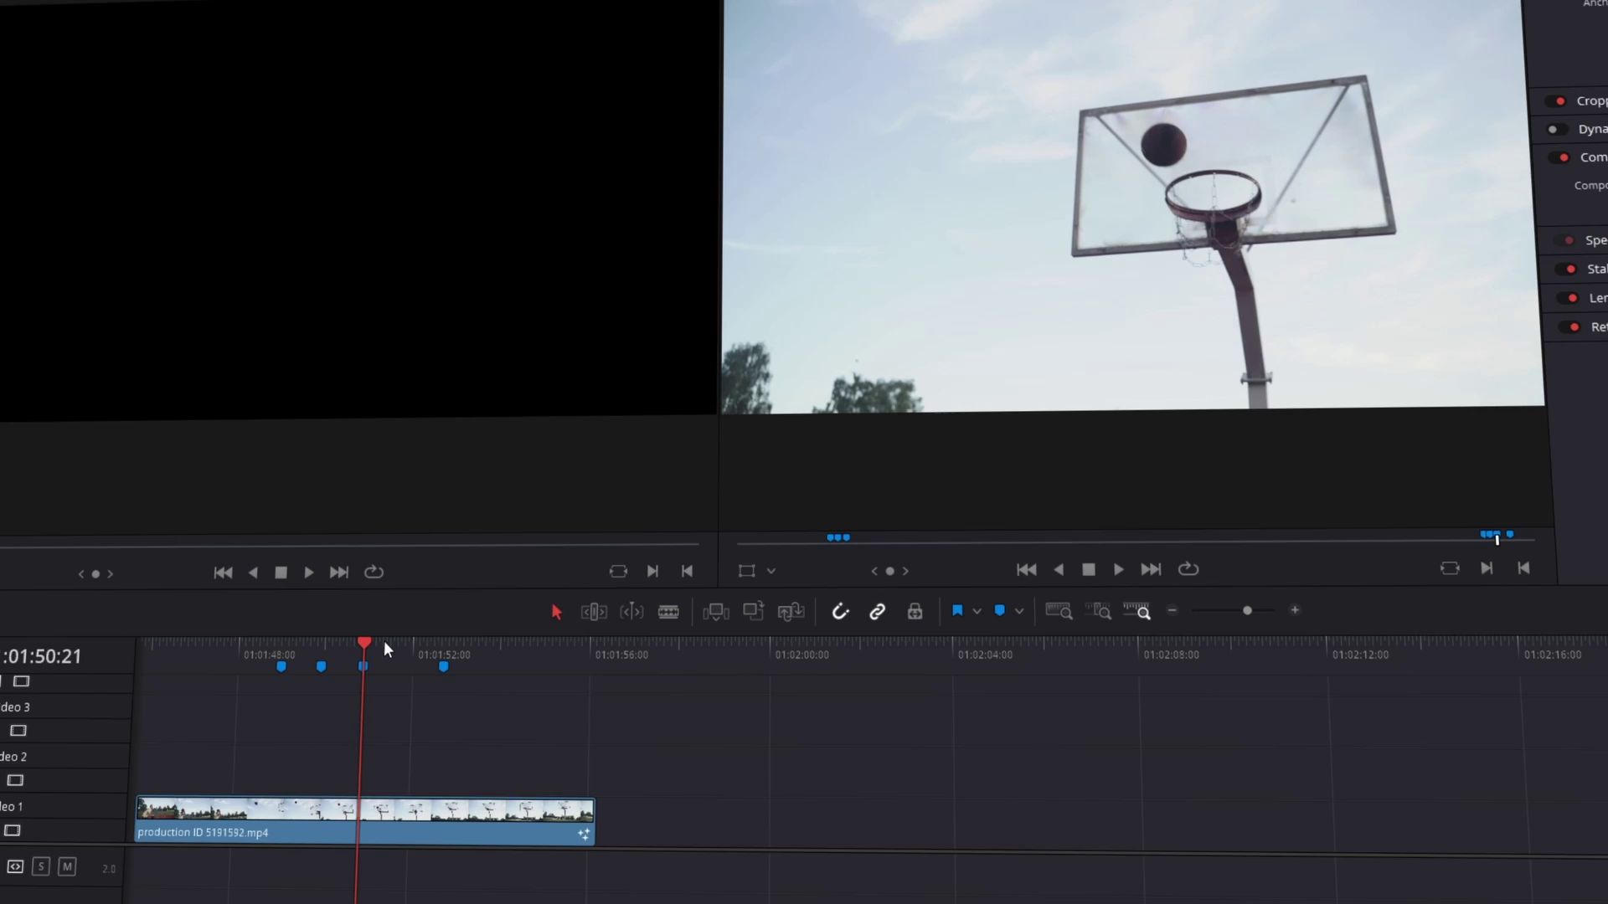
left_click(456, 642)
left_click_drag(285, 696, 537, 627)
Duplicate the basketball clip four times, stacking the copies on tracks Video 2 to Video 5
left_click(309, 776)
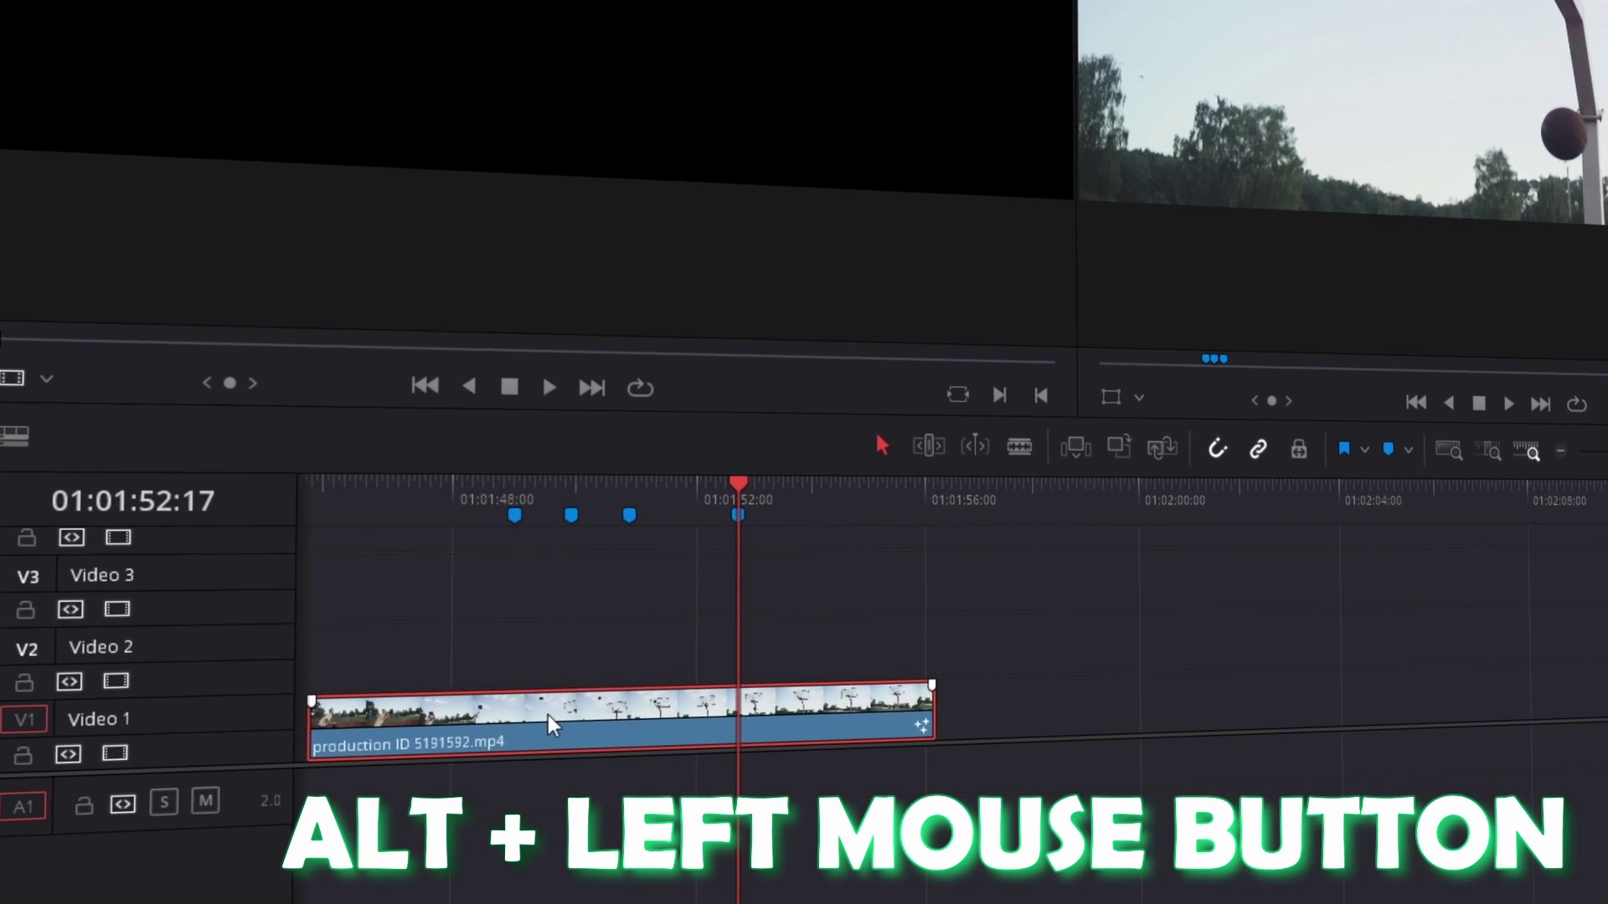
left_click_drag(551, 718, 570, 586)
left_click_drag(570, 580, 569, 549)
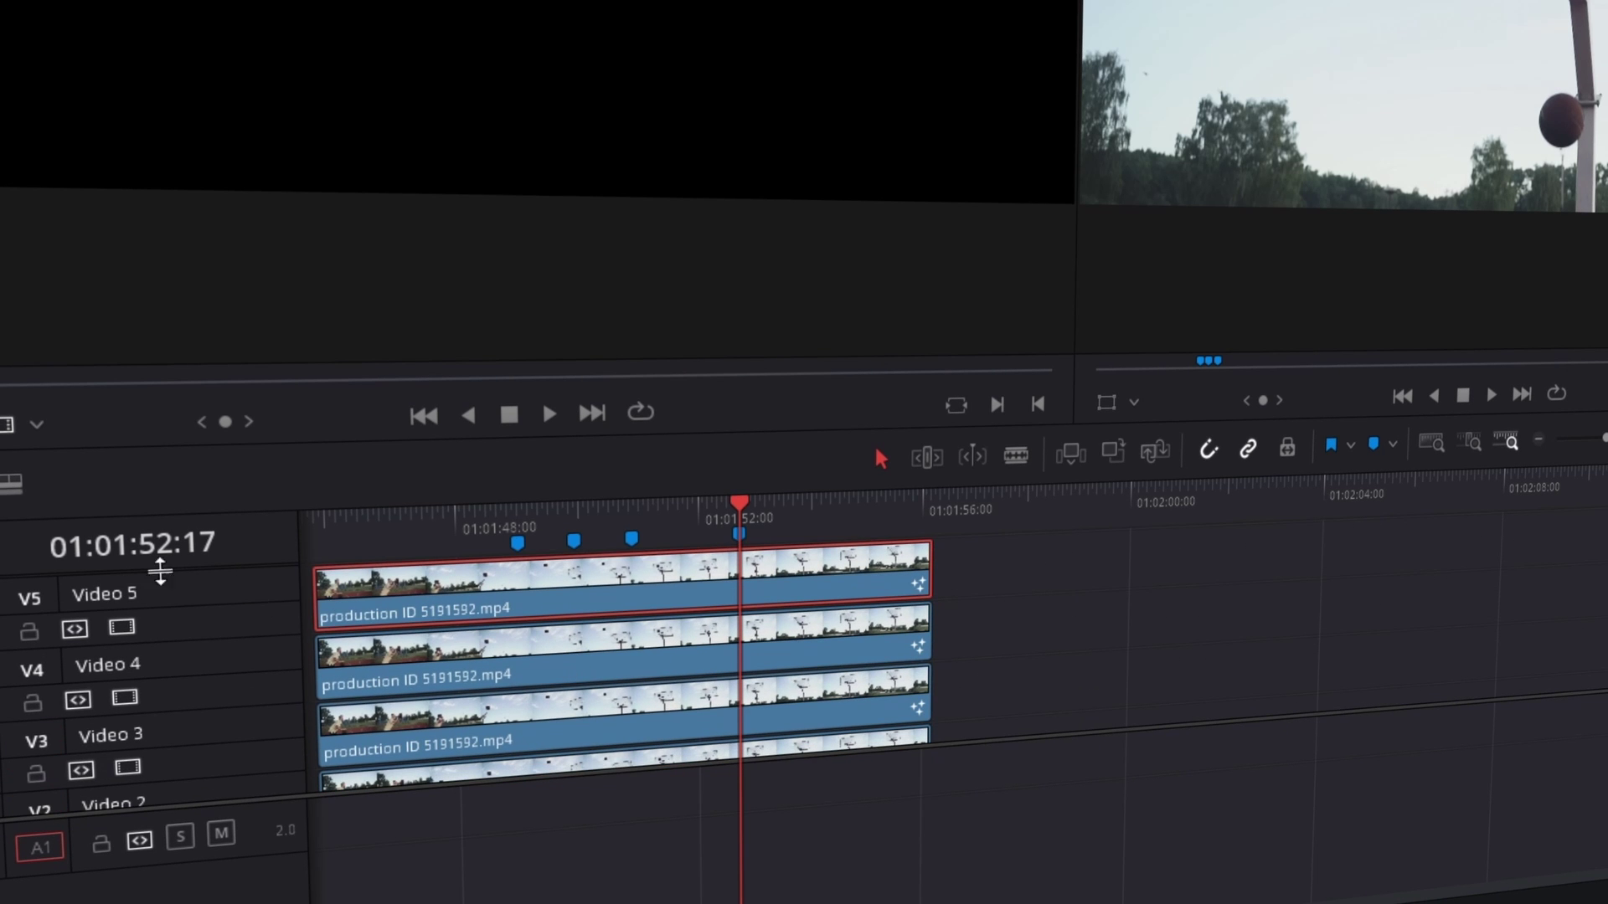
Split the Video 2 copy at the first marker, 01:01:49:00, and delete the part before it
scroll(159, 588, "down", 3)
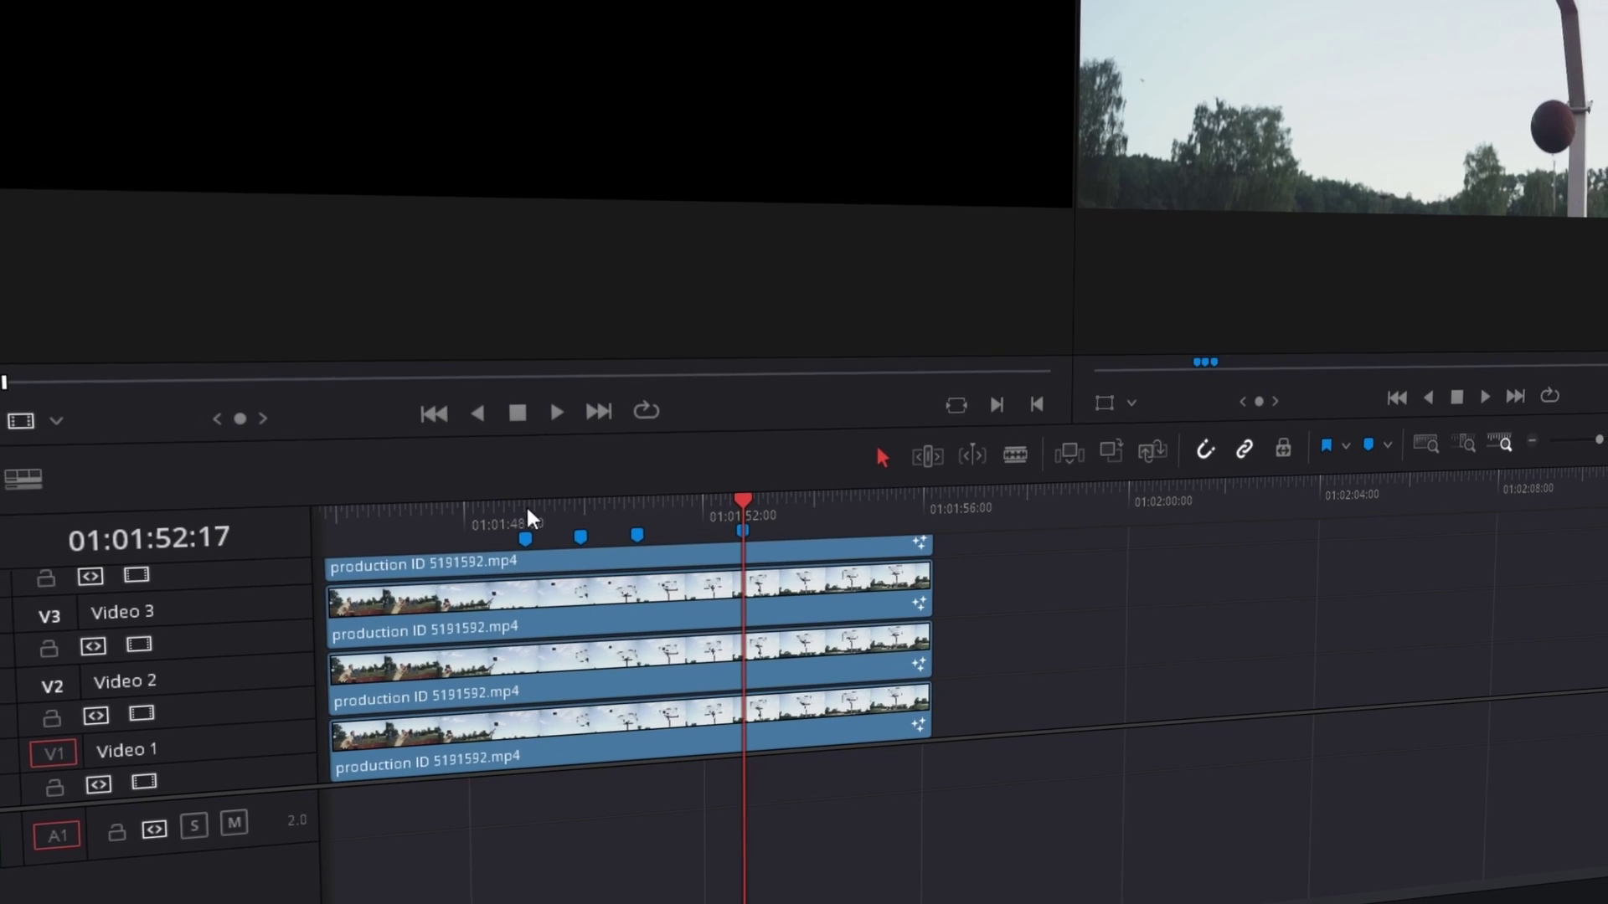
left_click(522, 510)
left_click(545, 683)
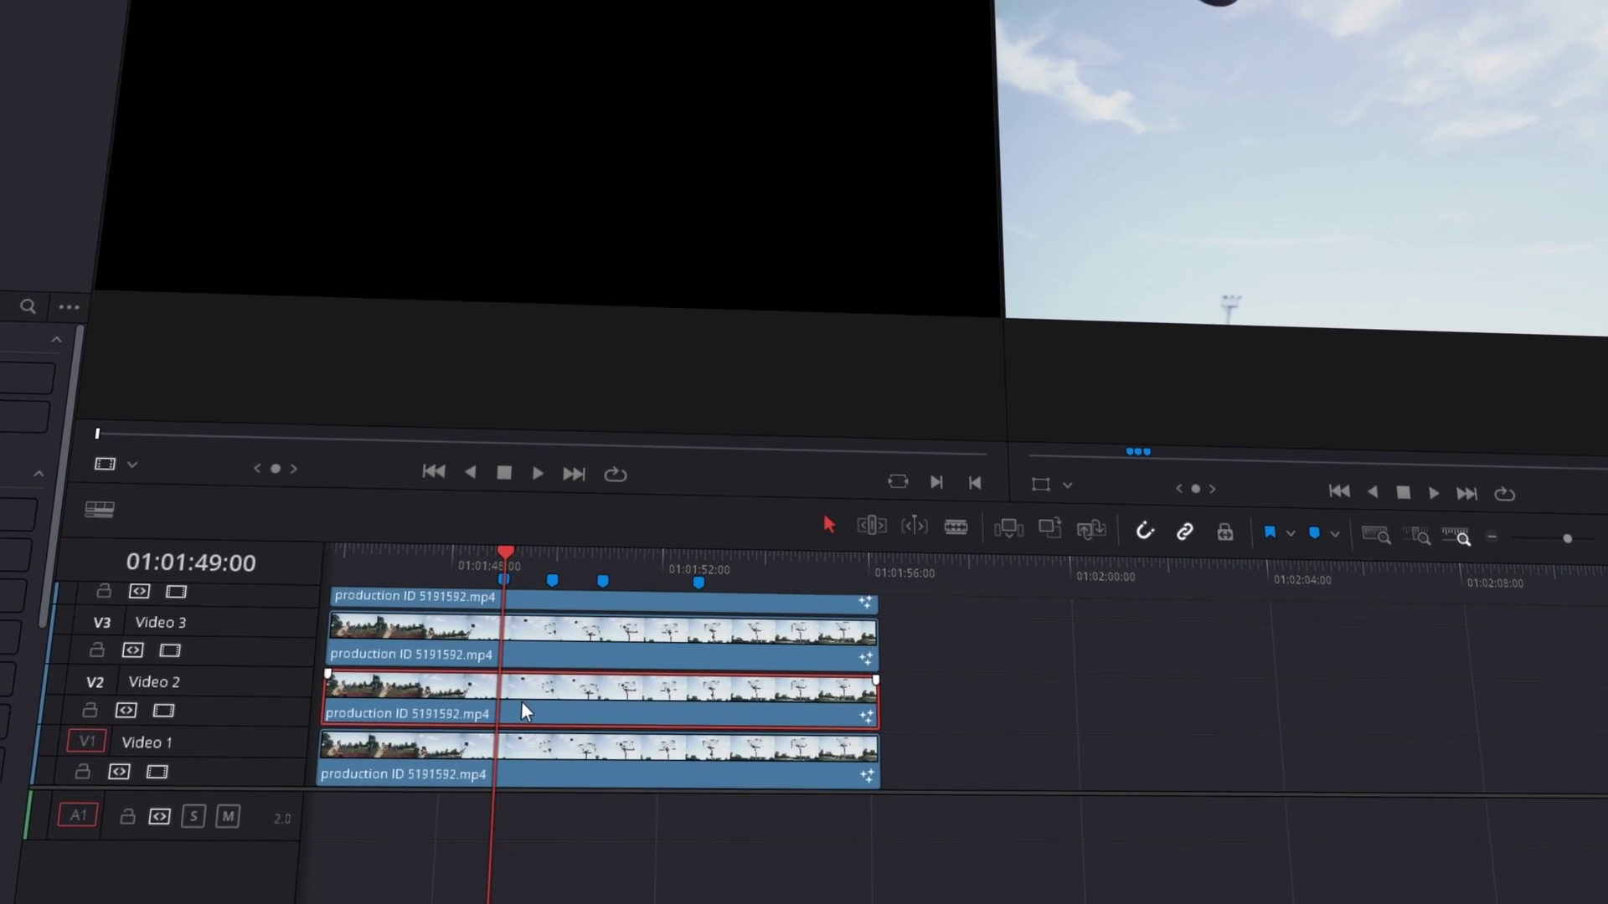
key("ctrl+b")
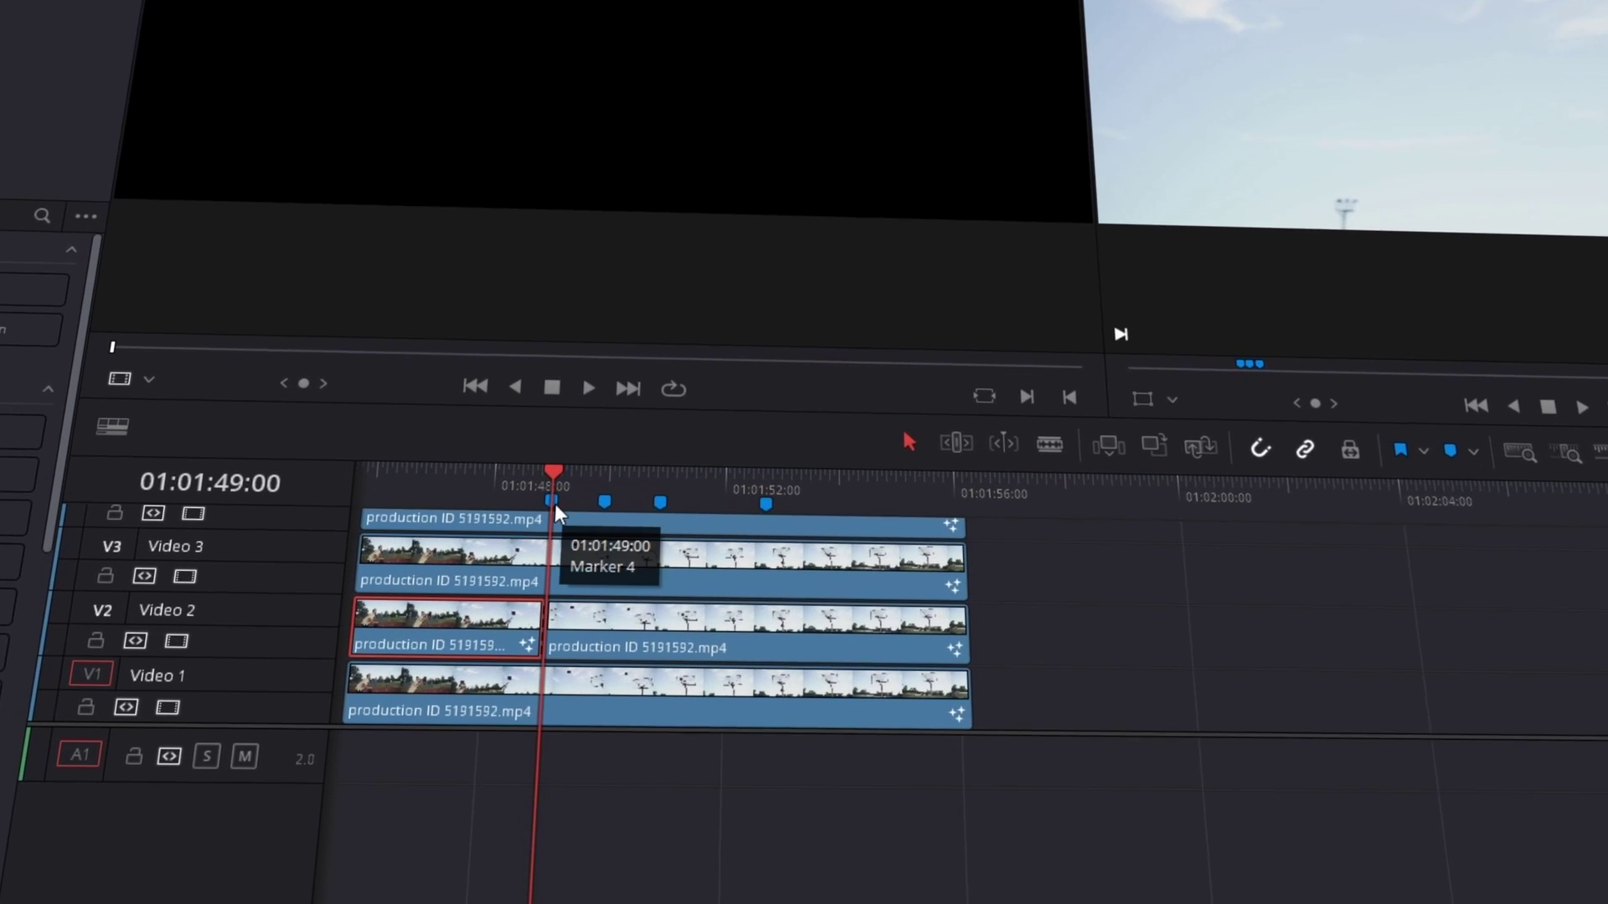
key("Delete")
Turn the remaining Video 2 clip into a freeze frame and extend it back to the original clip's start
left_click(641, 591)
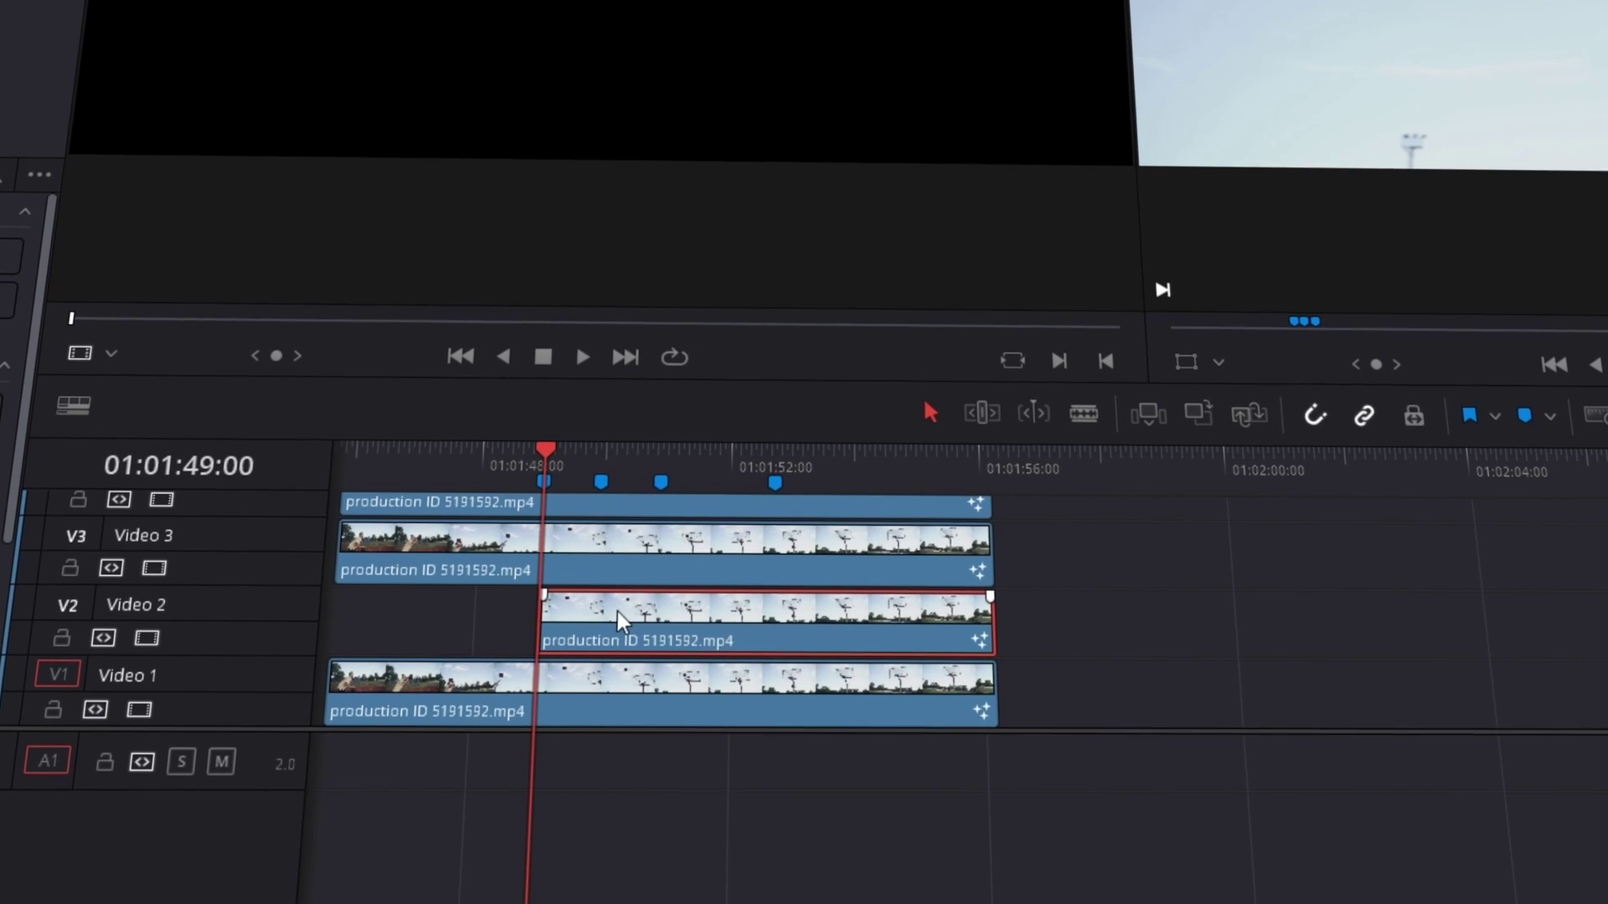
right_click(616, 597)
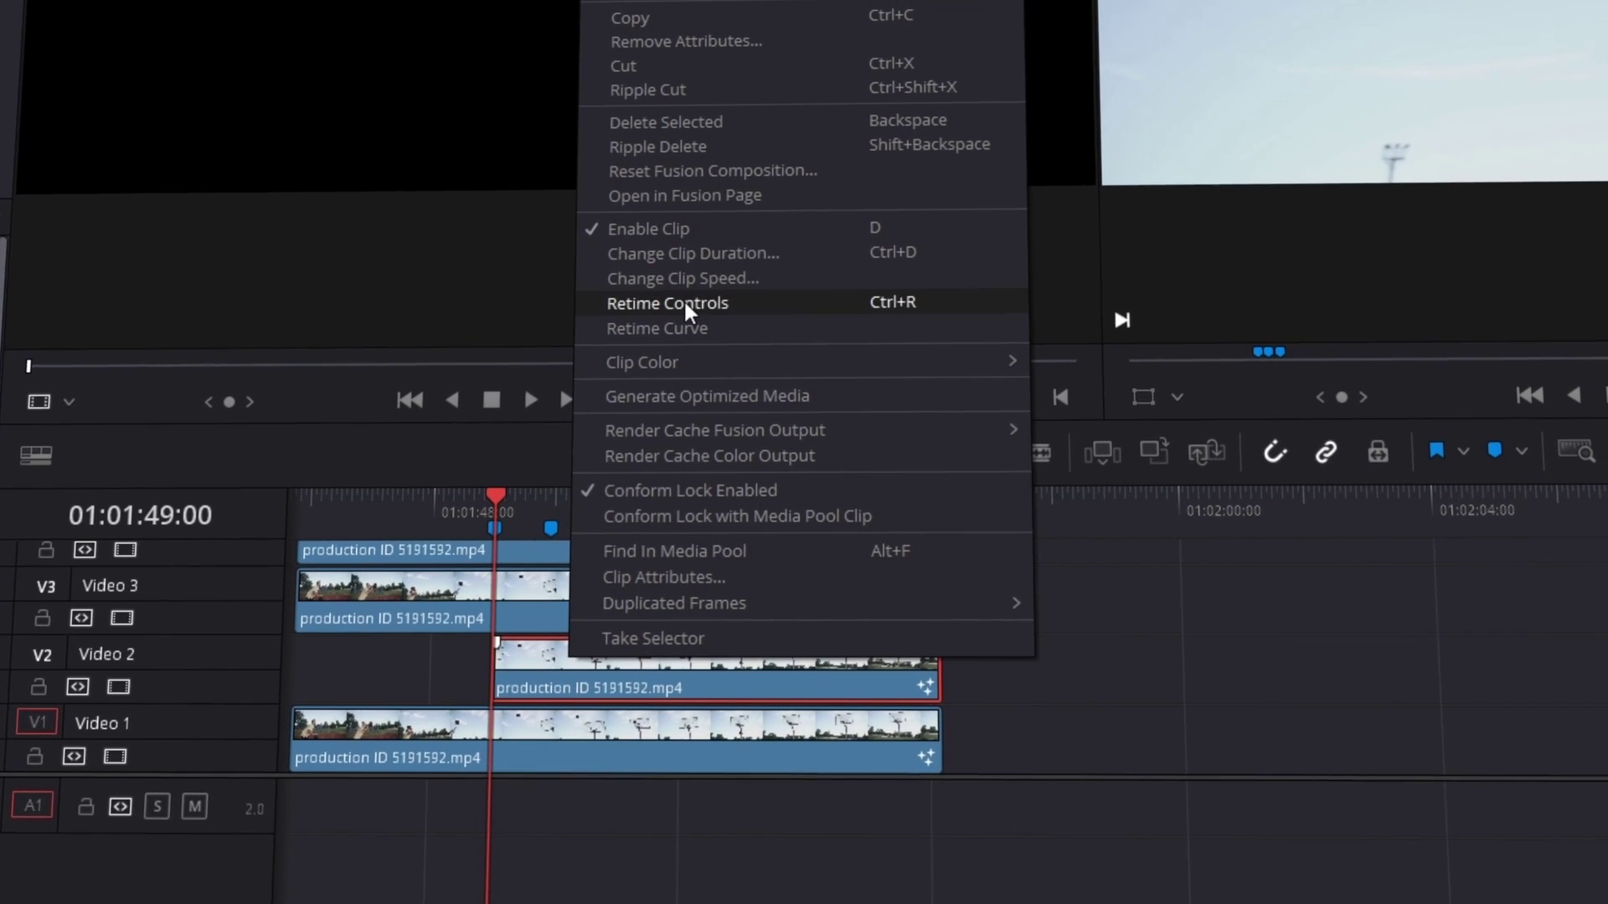
left_click(655, 303)
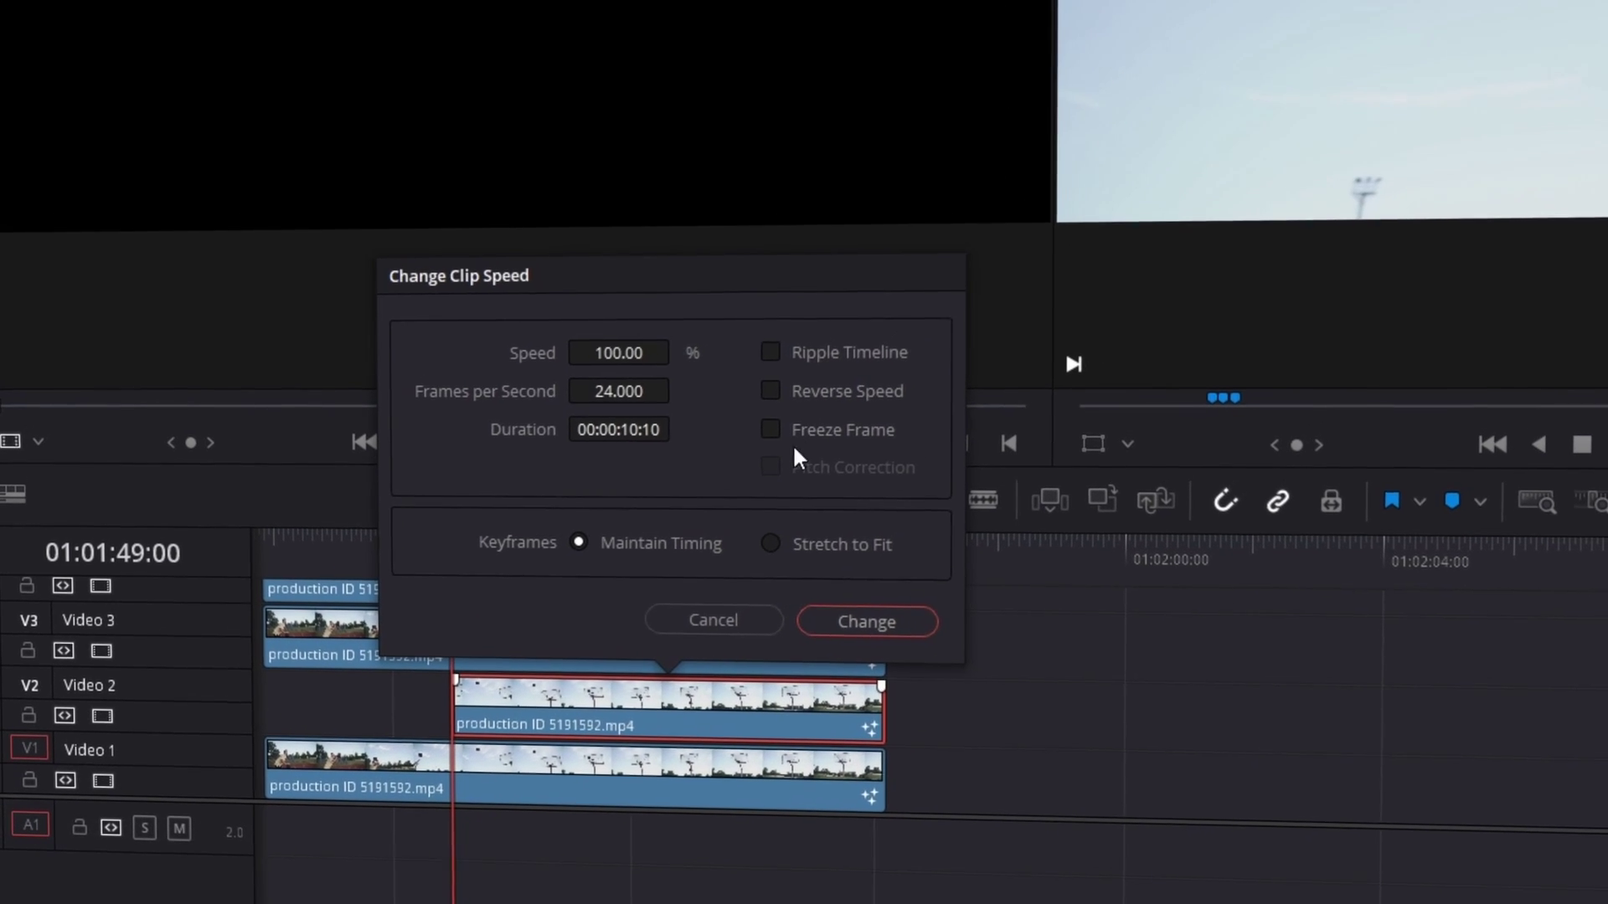
left_click(786, 413)
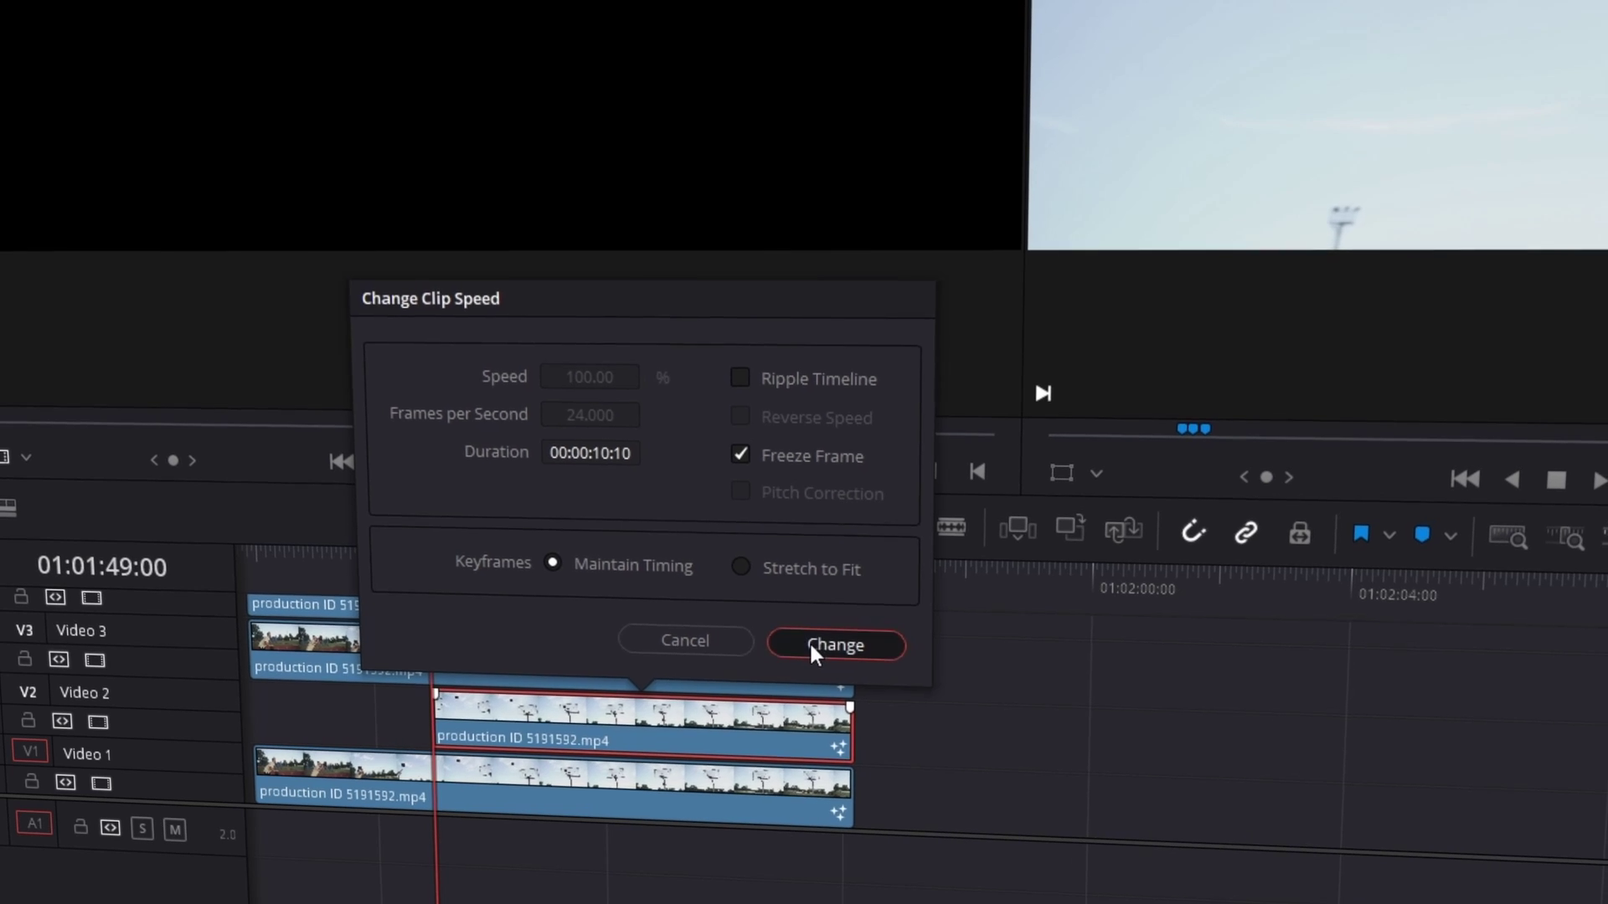
left_click(816, 637)
left_click_drag(448, 716, 261, 717)
left_click_drag(398, 645, 398, 646)
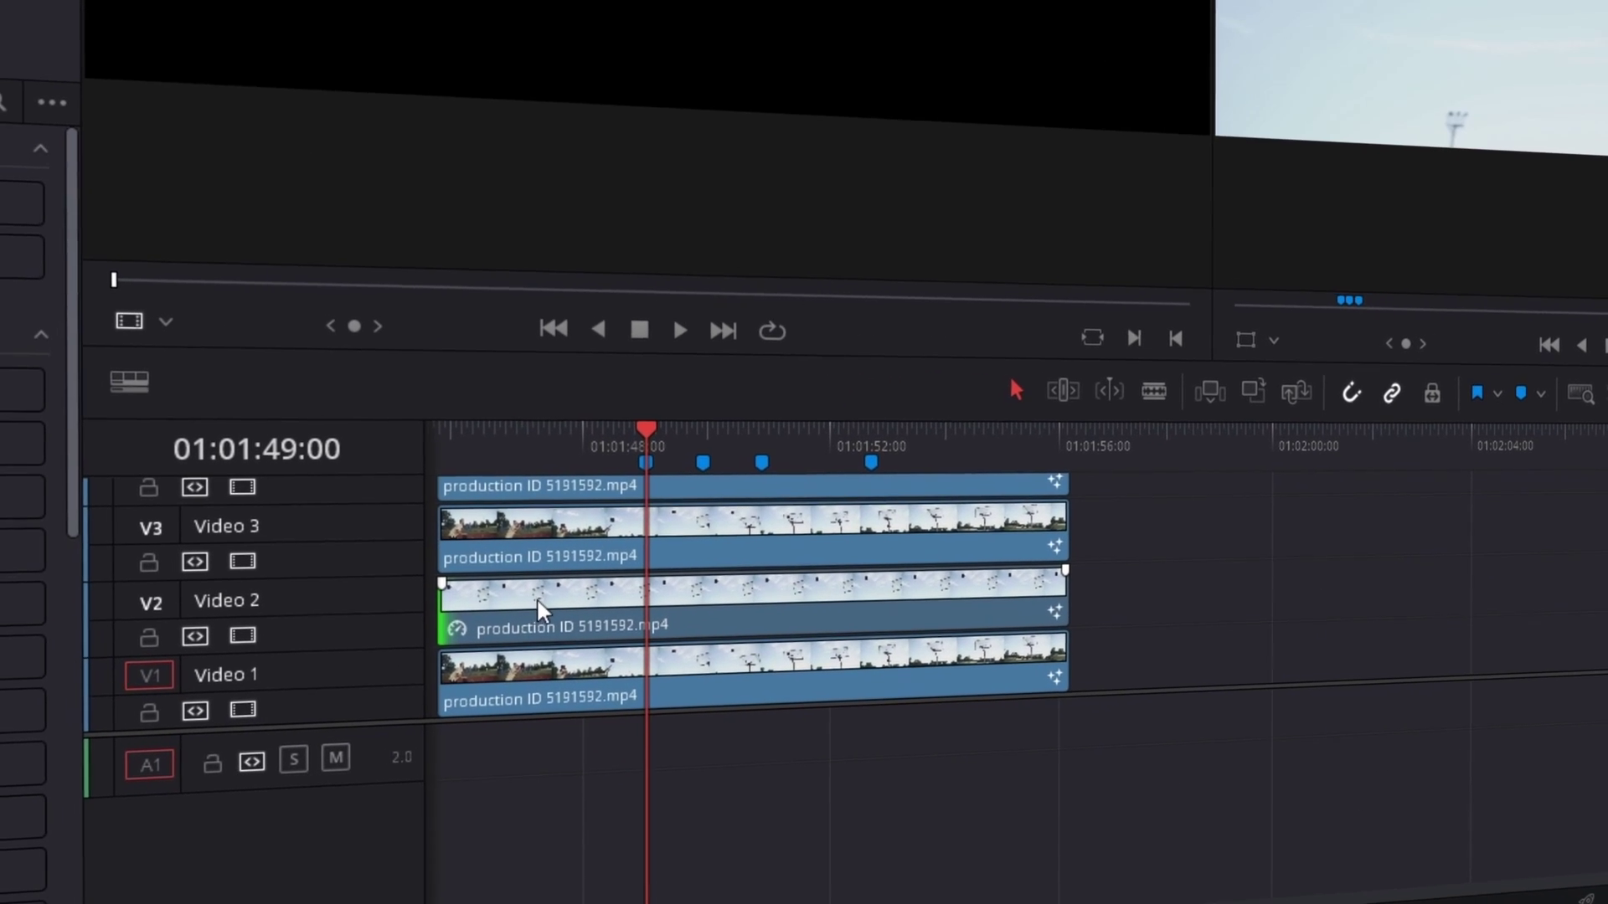
Freeze the Video 3 copy on the frame at the second marker, 01:01:49:22
left_click(477, 638)
scroll(635, 631, "up", 3)
left_click(701, 590)
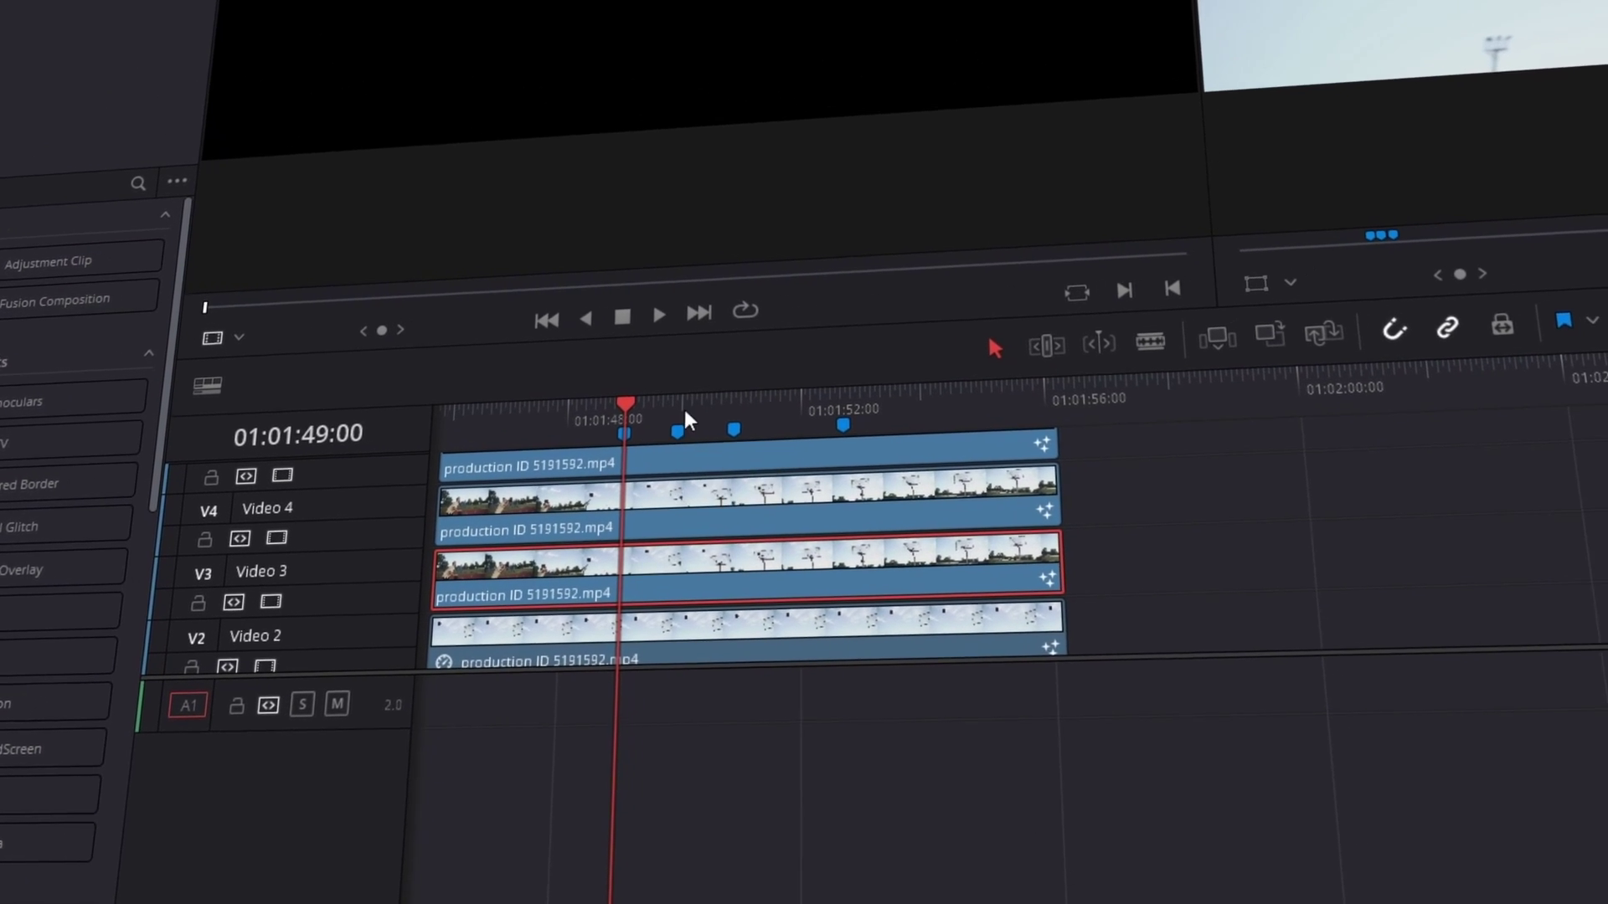
left_click(709, 415)
key("shift+bracketleft")
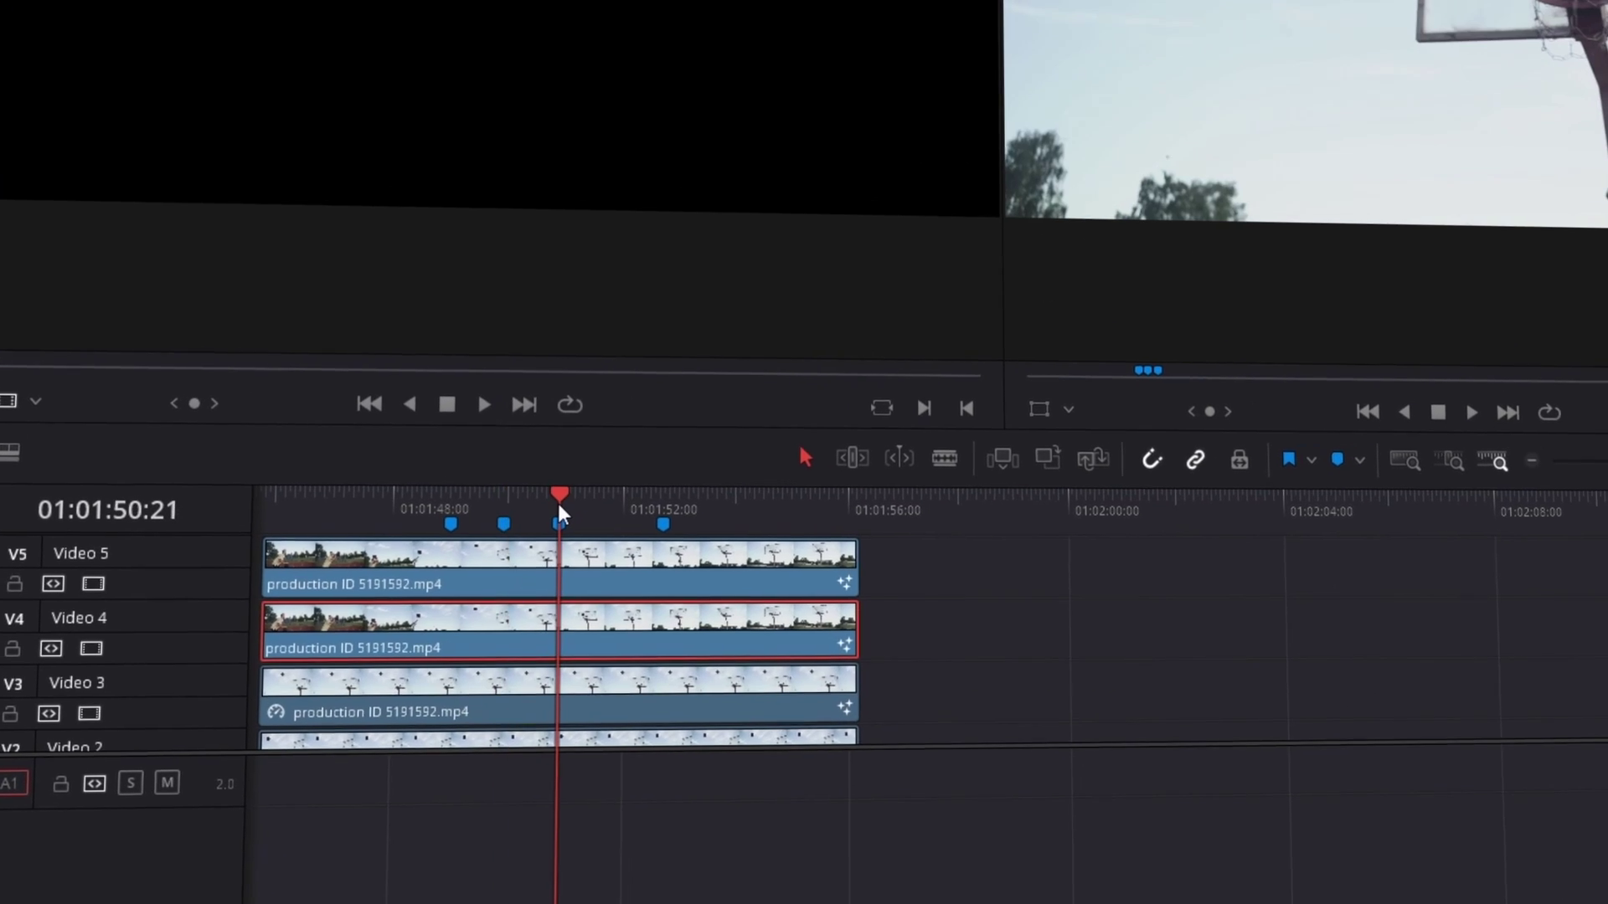
Freeze the Video 4 copy on the frame at 01:01:50:21 and extend it back to the original clip's start
key("shift+bracketleft")
right_click(586, 641)
left_click(661, 419)
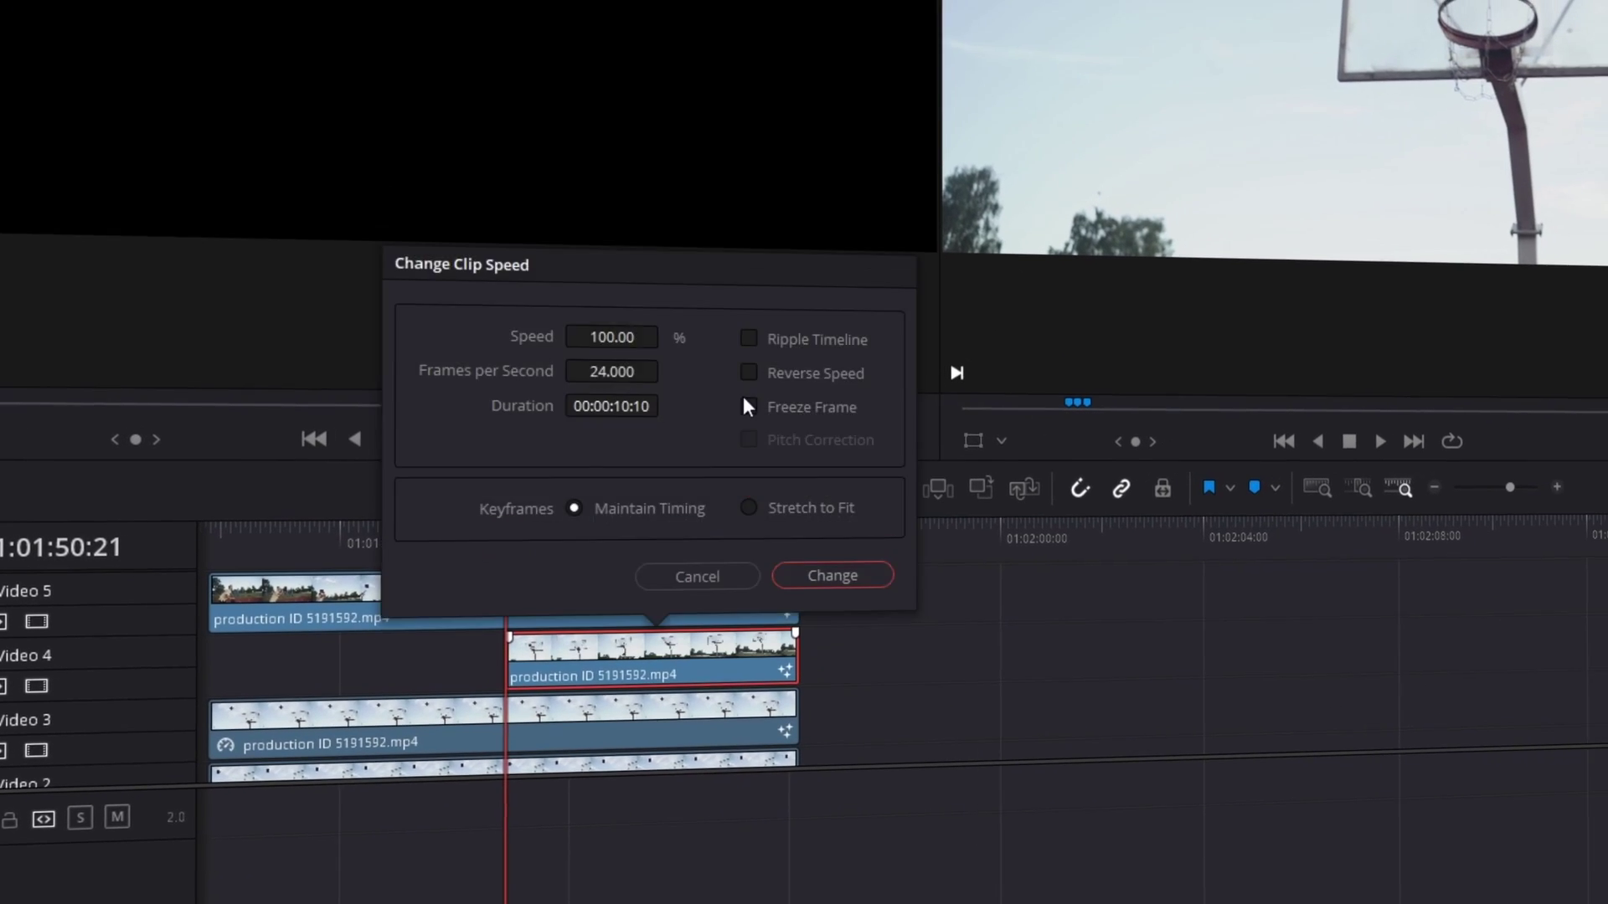
left_click(745, 403)
left_click(833, 574)
left_click_drag(561, 637, 265, 638)
Split the Video 5 copy at the last marker, 01:01:52:17, and delete the part before it
left_click(561, 578)
key("ctrl+b")
key("BackSpace")
Turn the remaining Video 5 clip into a freeze frame and extend its start to match the clips below
right_click(611, 632)
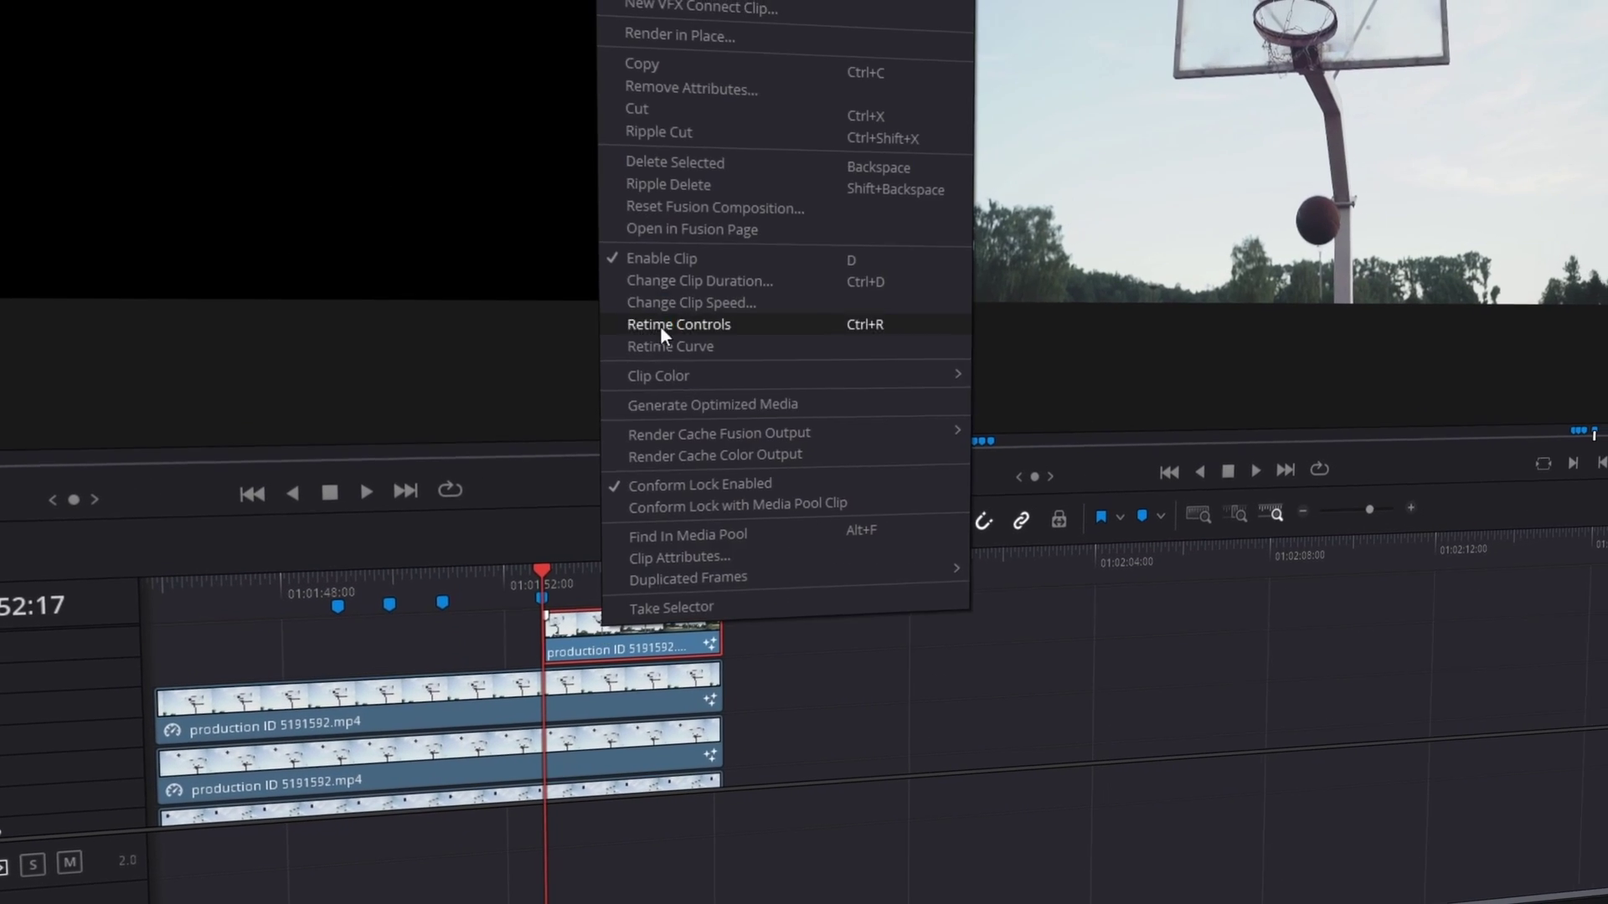
left_click(670, 305)
left_click(716, 398)
left_click(782, 551)
left_click_drag(546, 638, 172, 641)
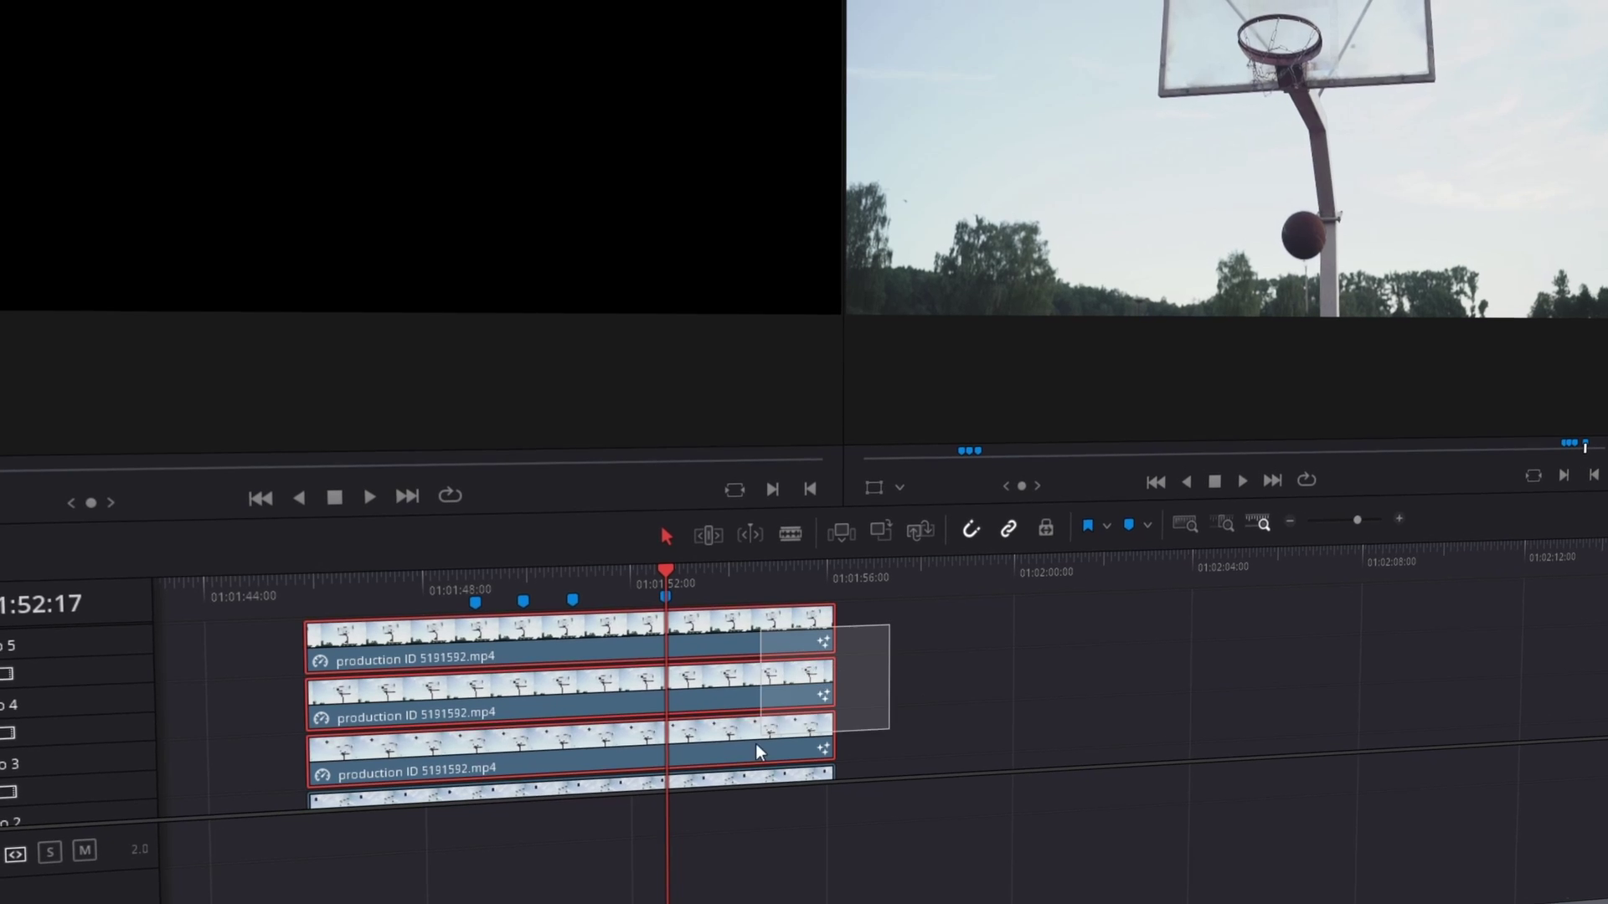
Combine all five stacked clips into a new Fusion clip and open it on the Fusion page
left_click_drag(756, 743, 705, 822)
right_click(692, 791)
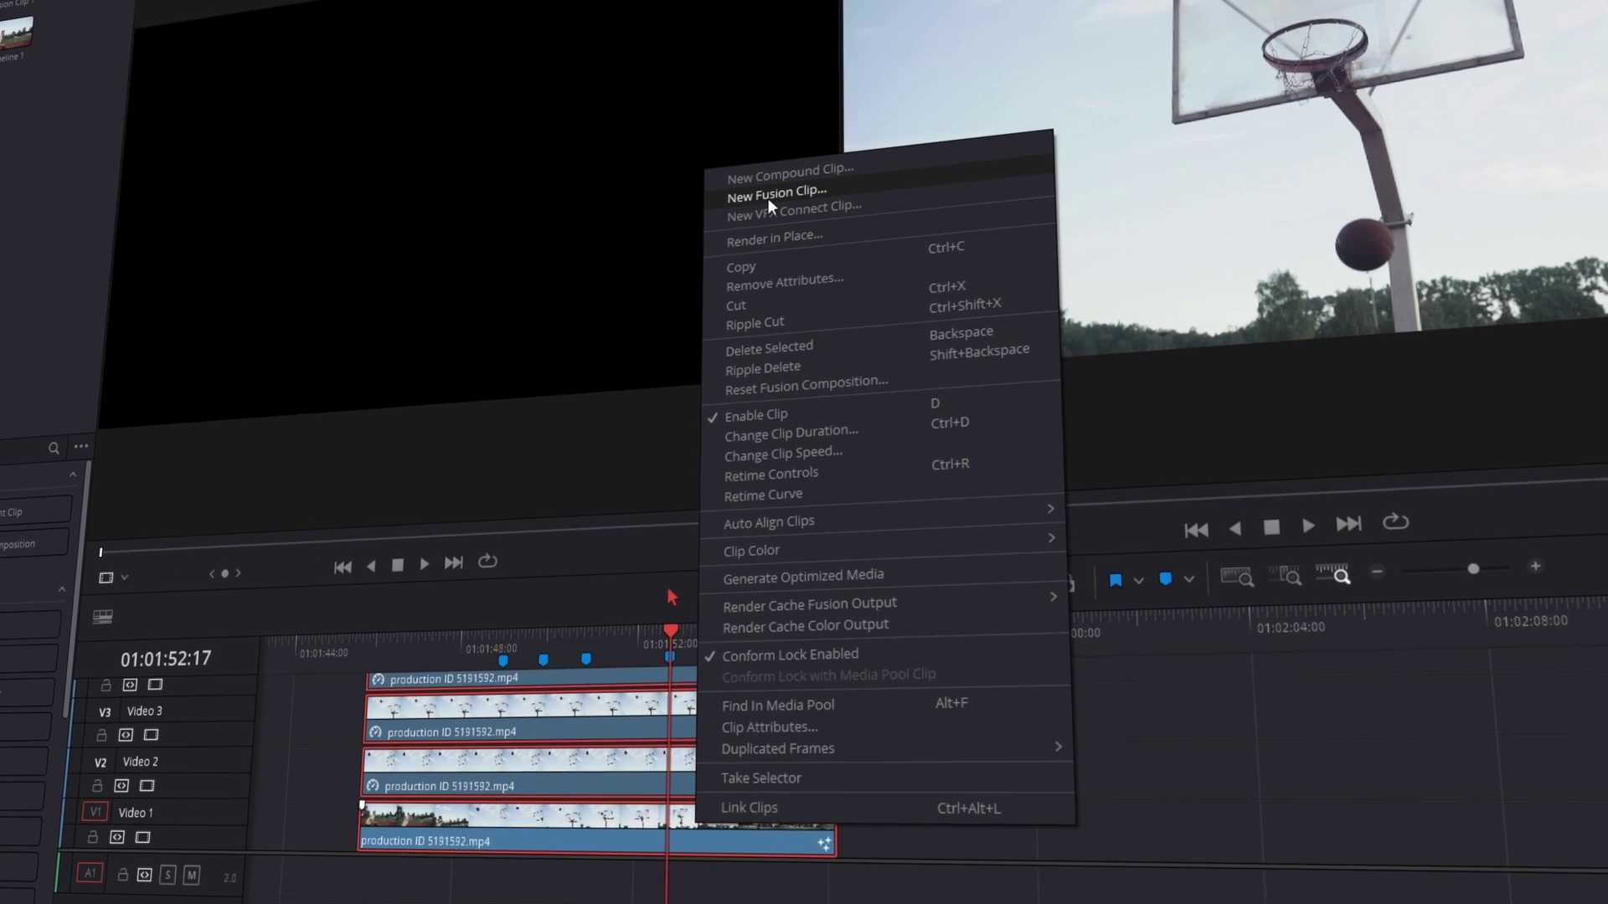
left_click(767, 198)
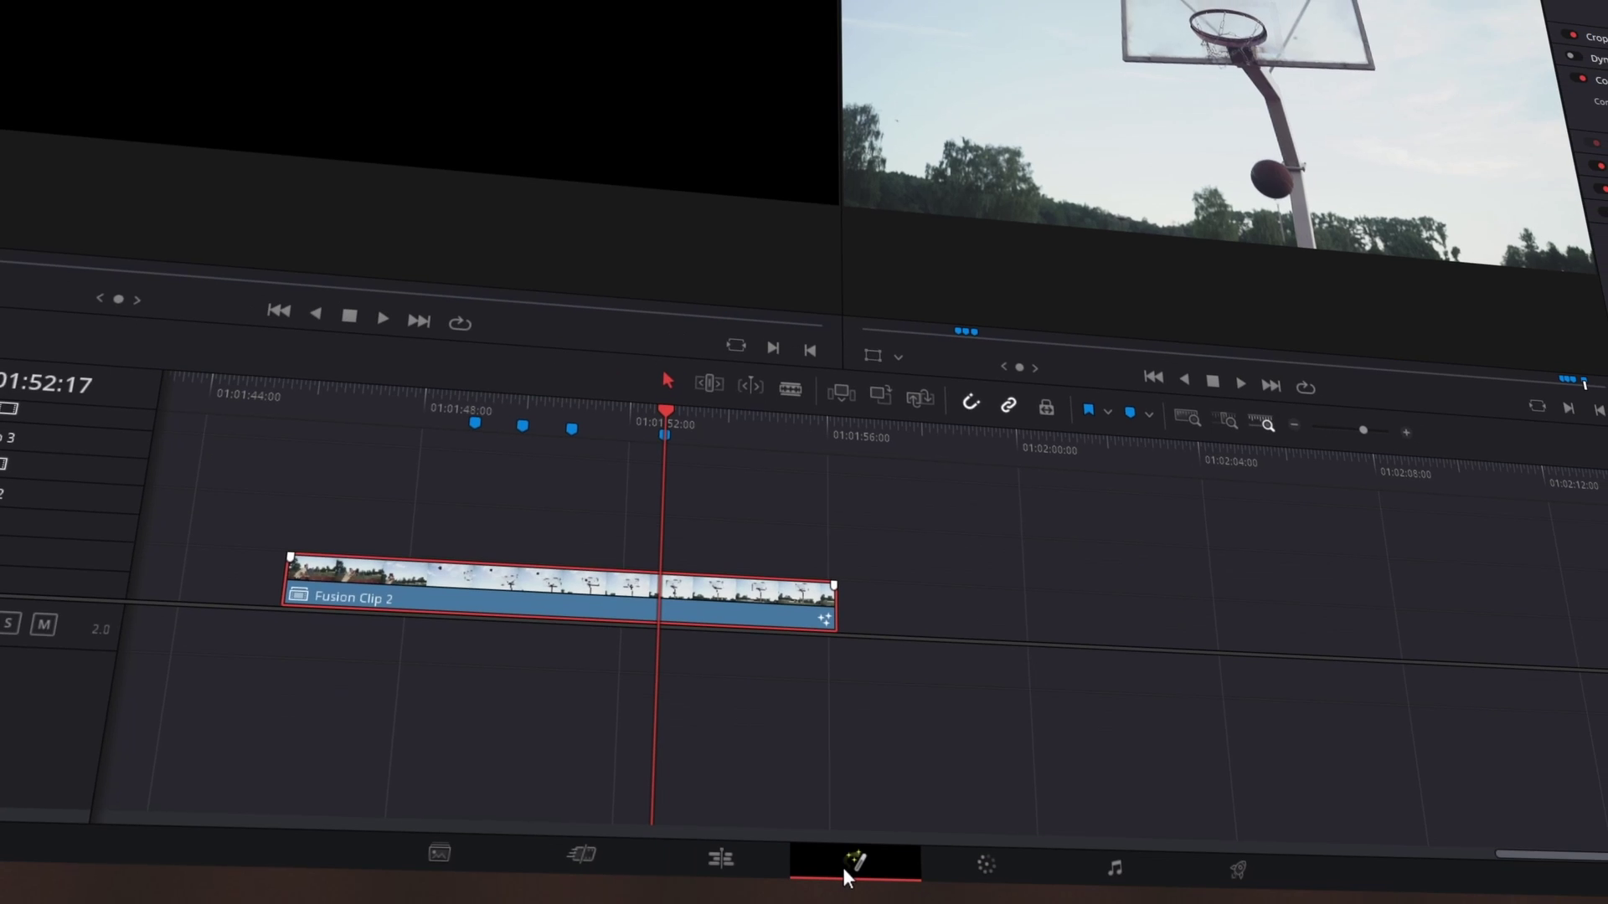
left_click(842, 868)
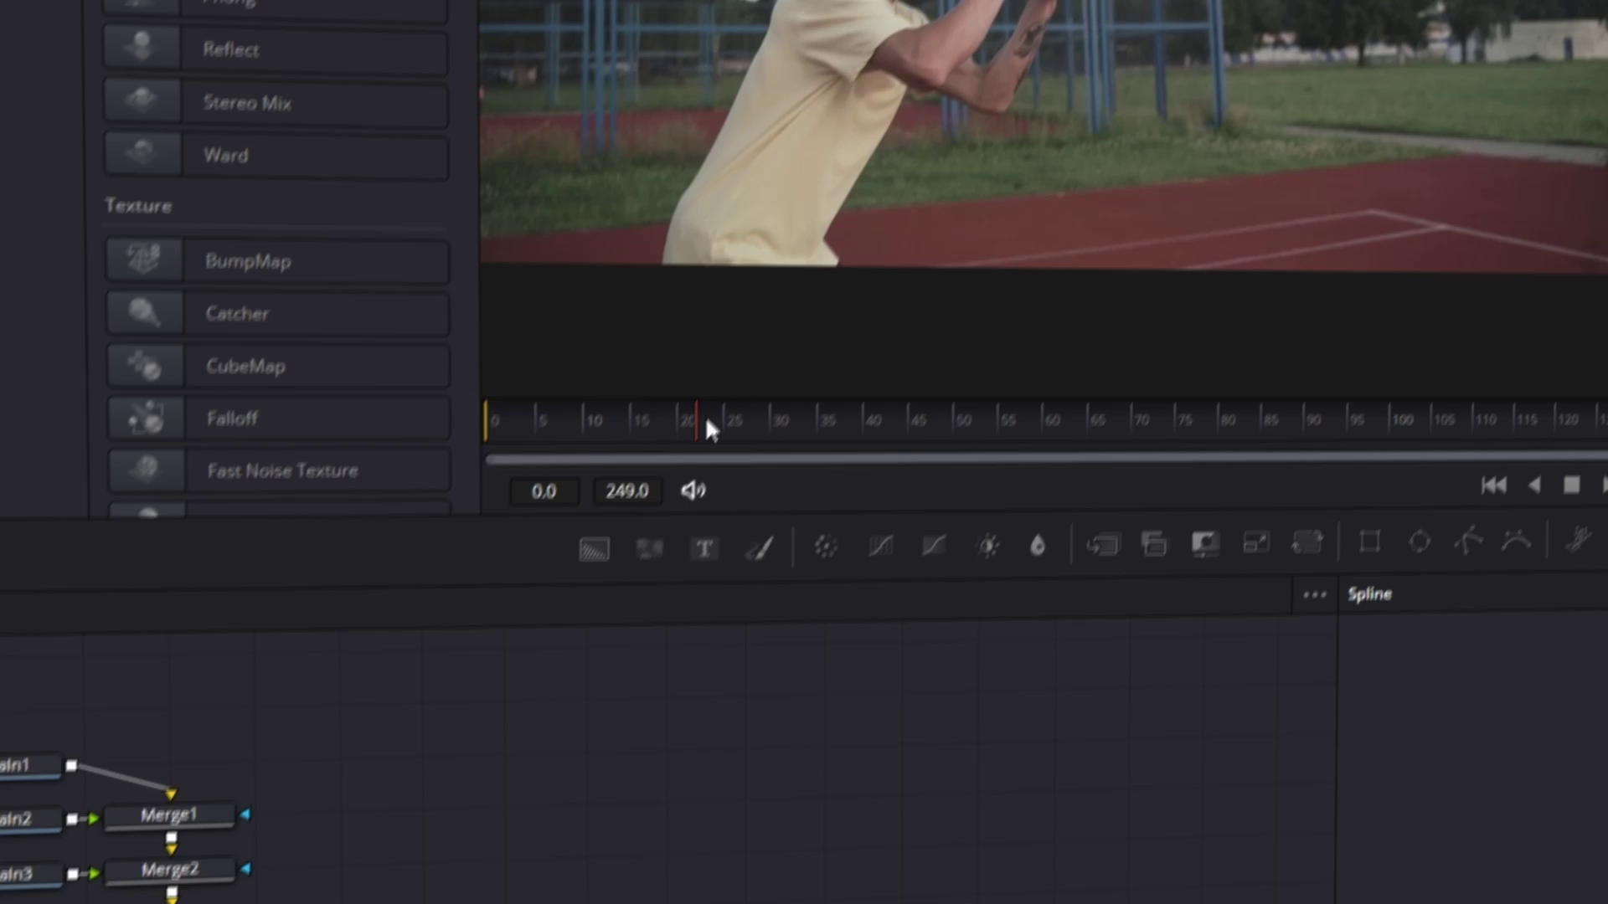
Rename the MediaIn1 node as Background and the other media nodes as FreezeFrame1 to FreezeFrame4
left_click_drag(855, 168, 1316, 190)
left_click_drag(976, 851, 1043, 853)
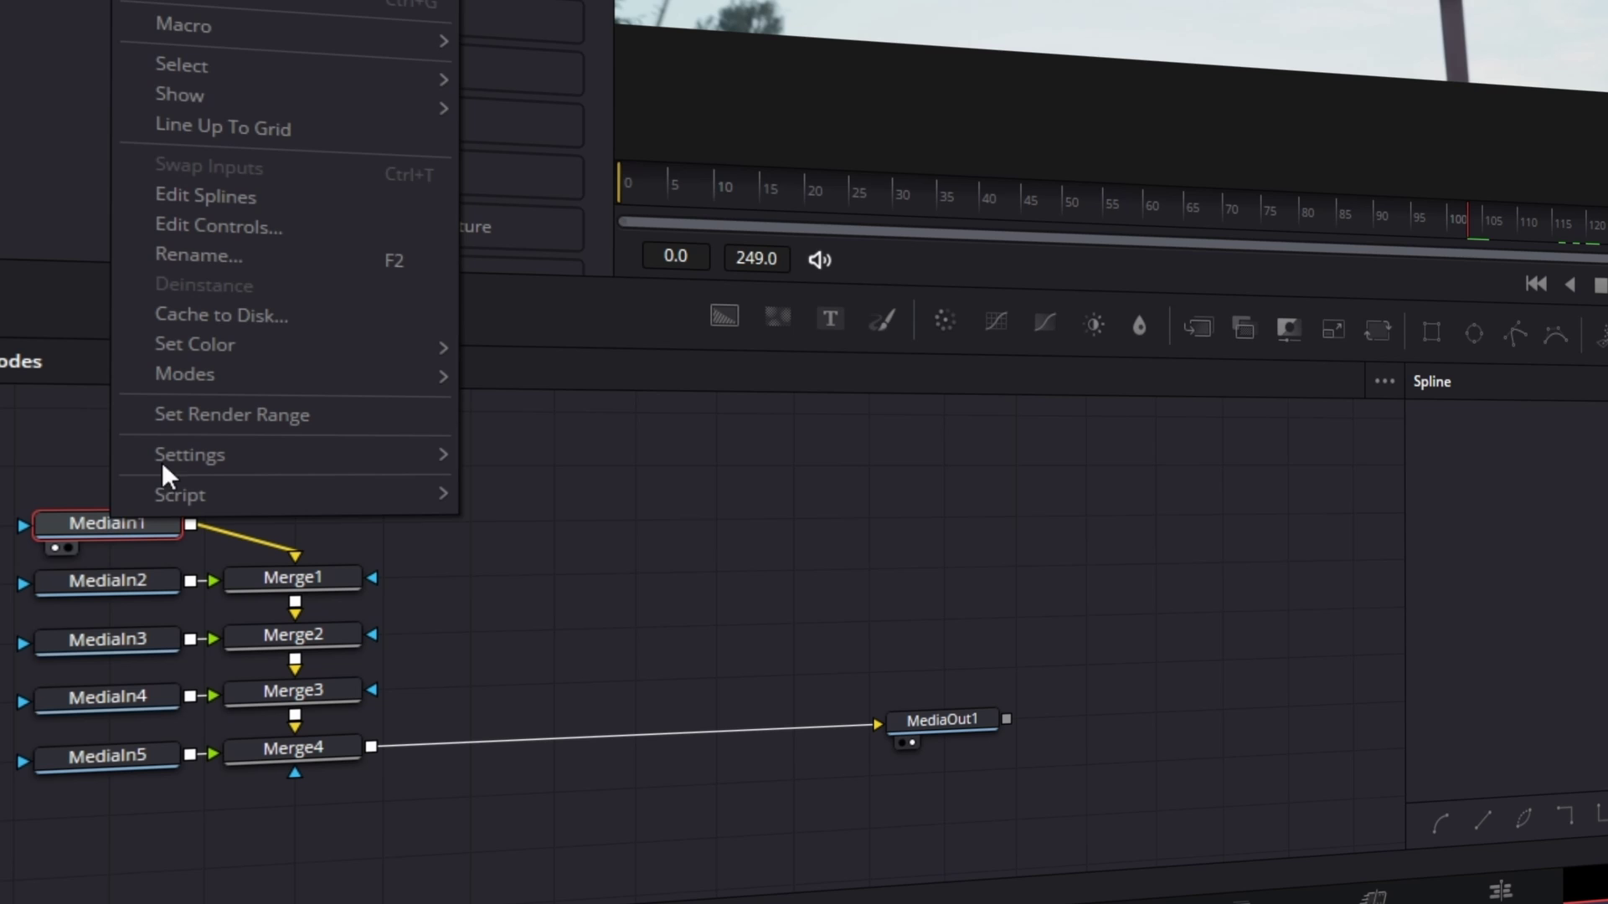
left_click(219, 257)
type("Background")
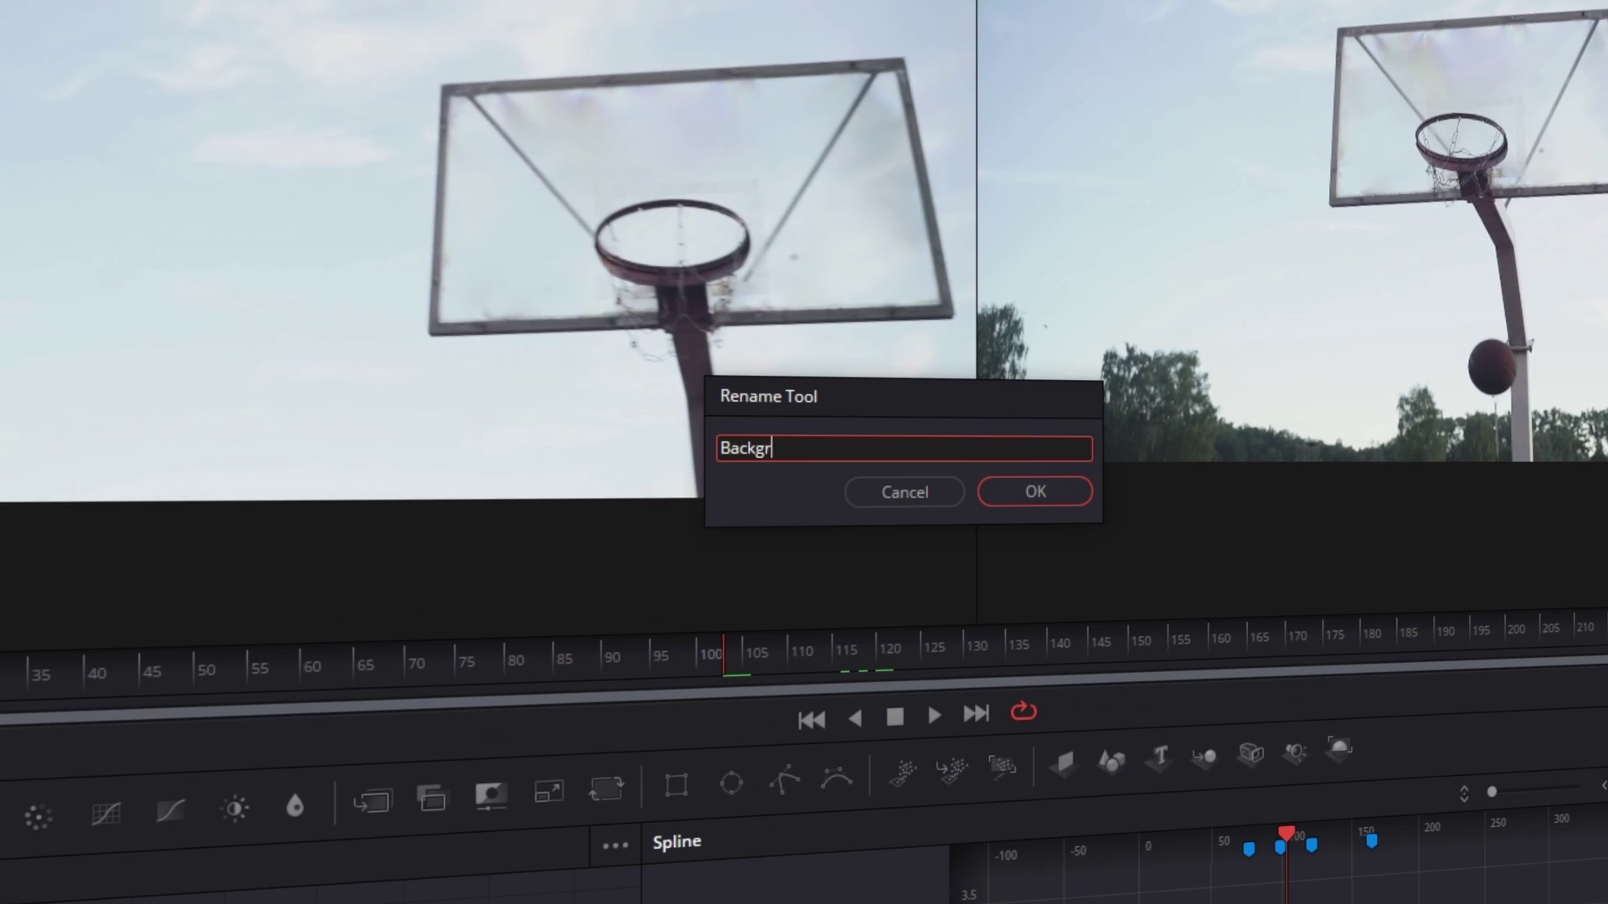
left_click(1005, 496)
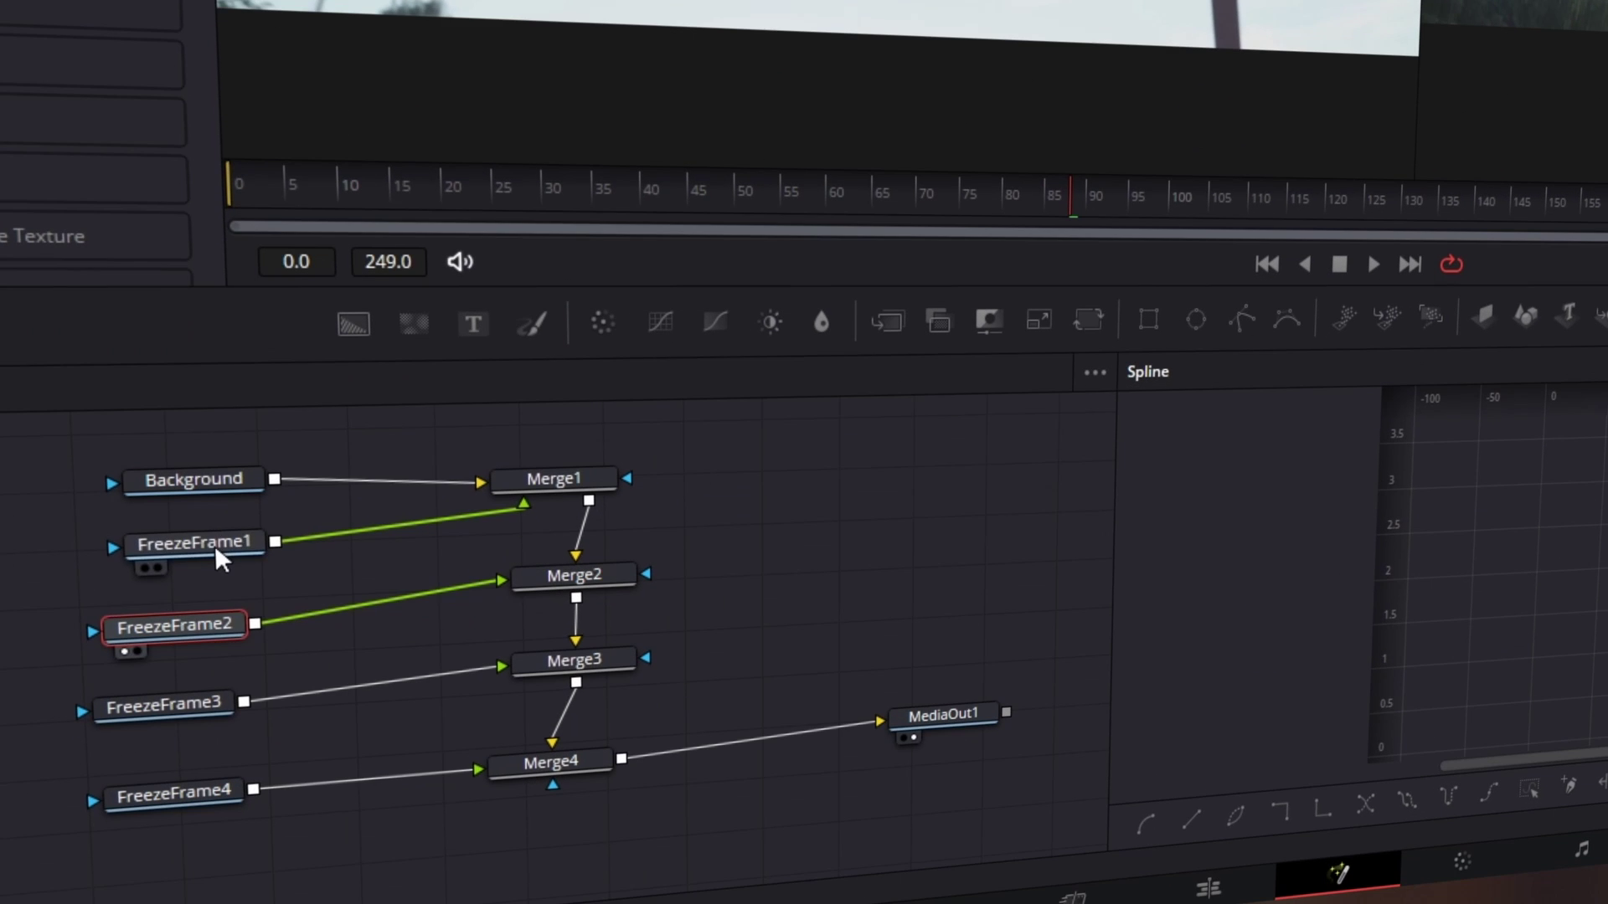
Connect a polygon mask to FreezeFrame1, outline the ball with a closed shape and leave the mask non-inverted
left_click(215, 545)
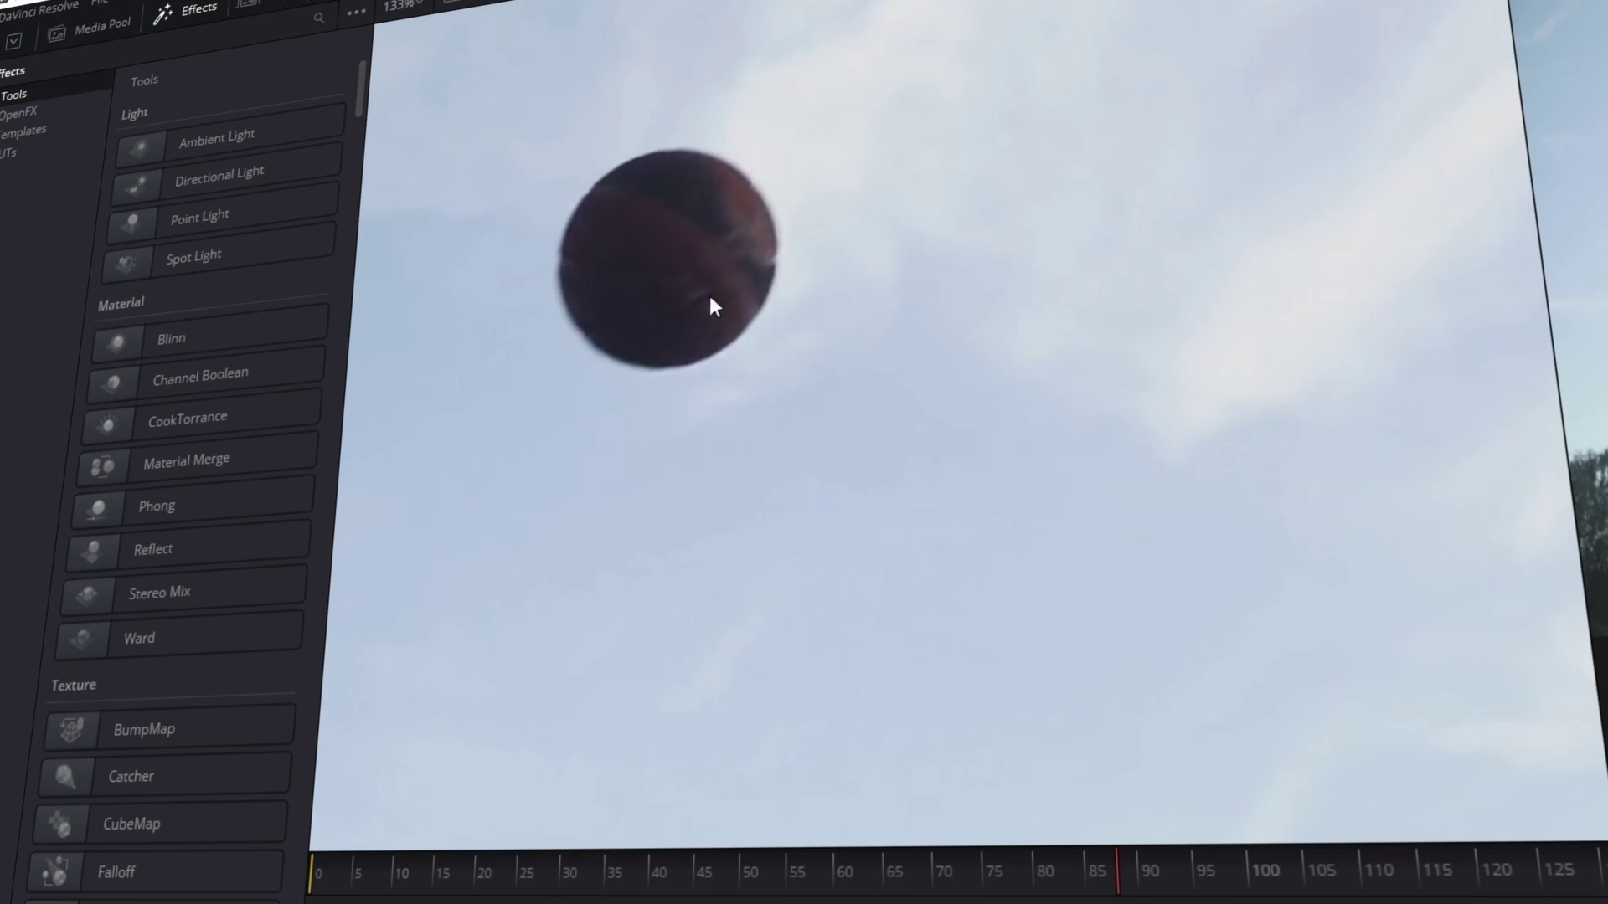
left_click_drag(1346, 755, 129, 501)
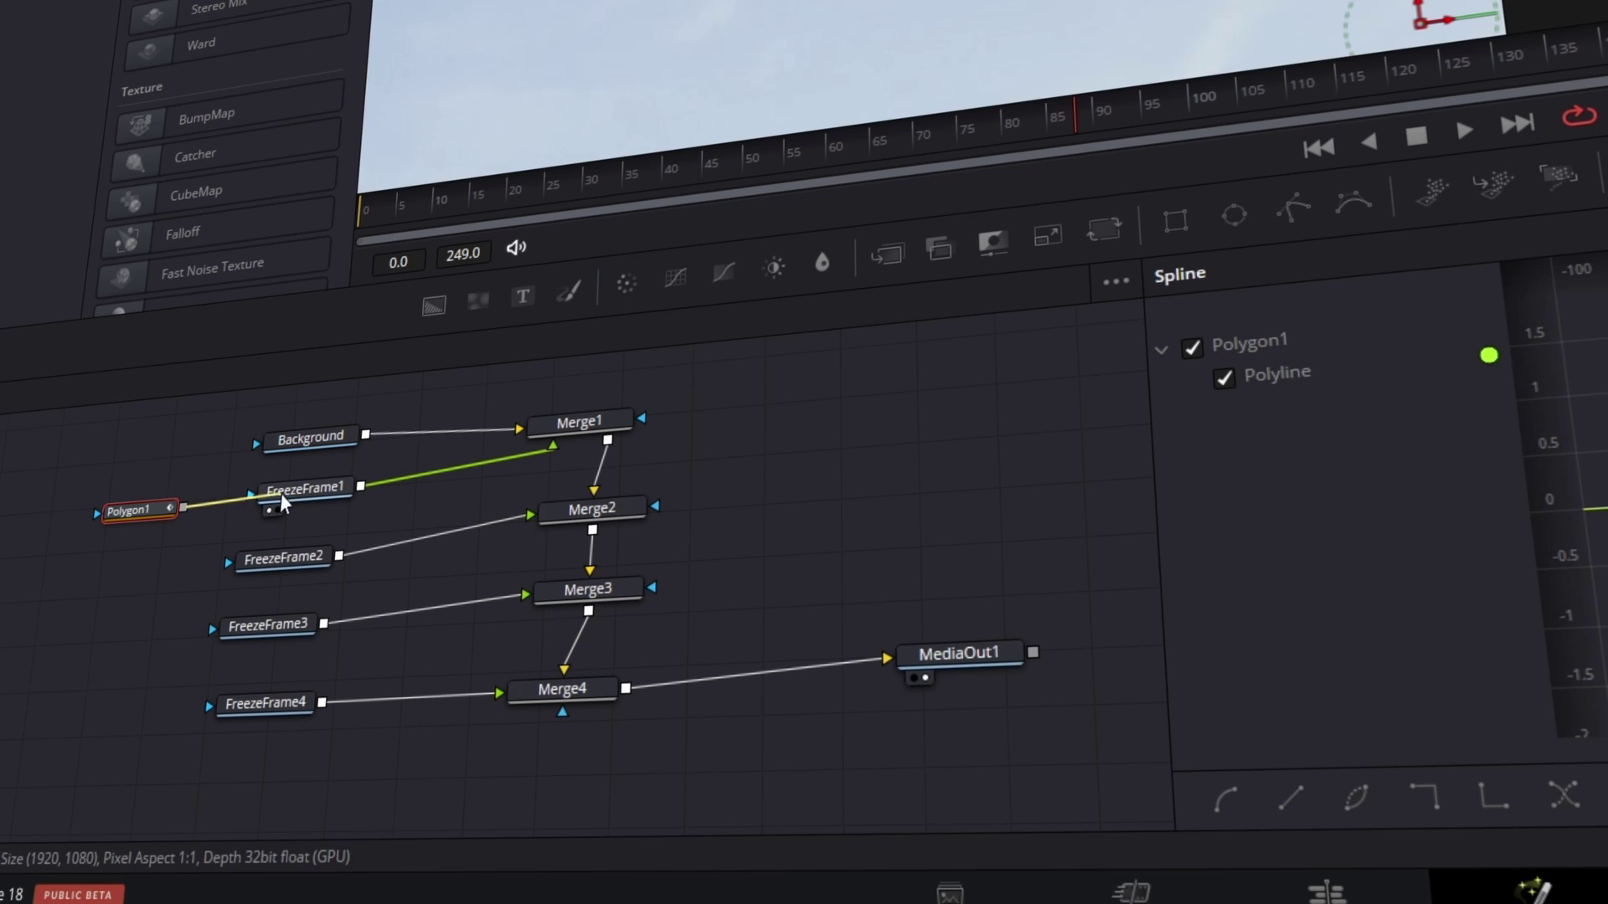
left_click_drag(284, 501, 284, 505)
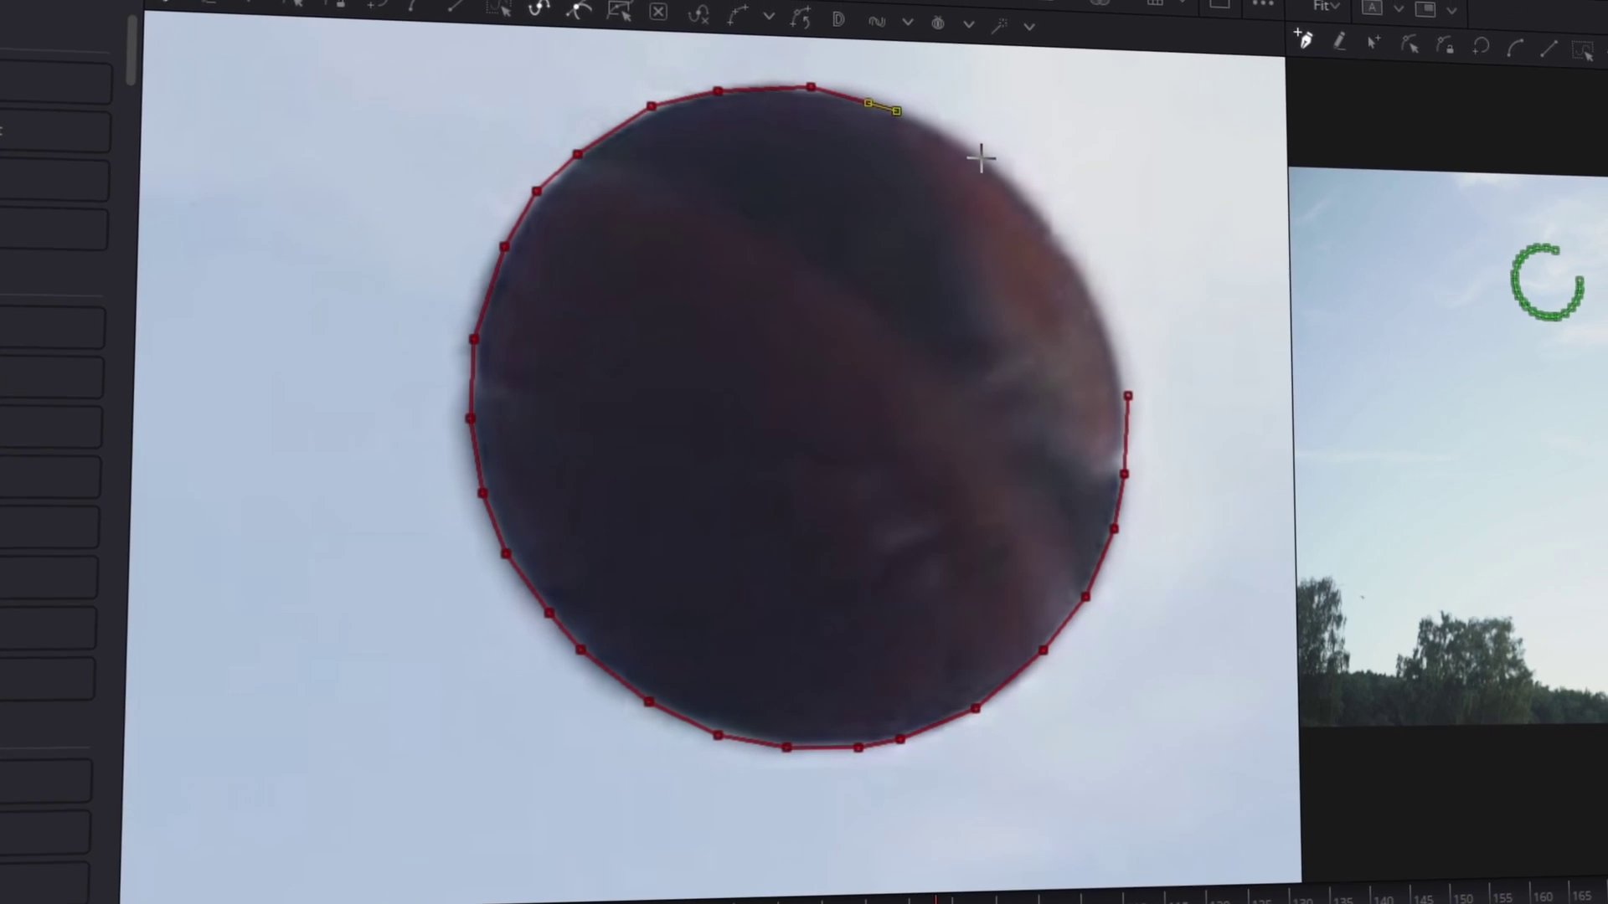
left_click(1123, 400)
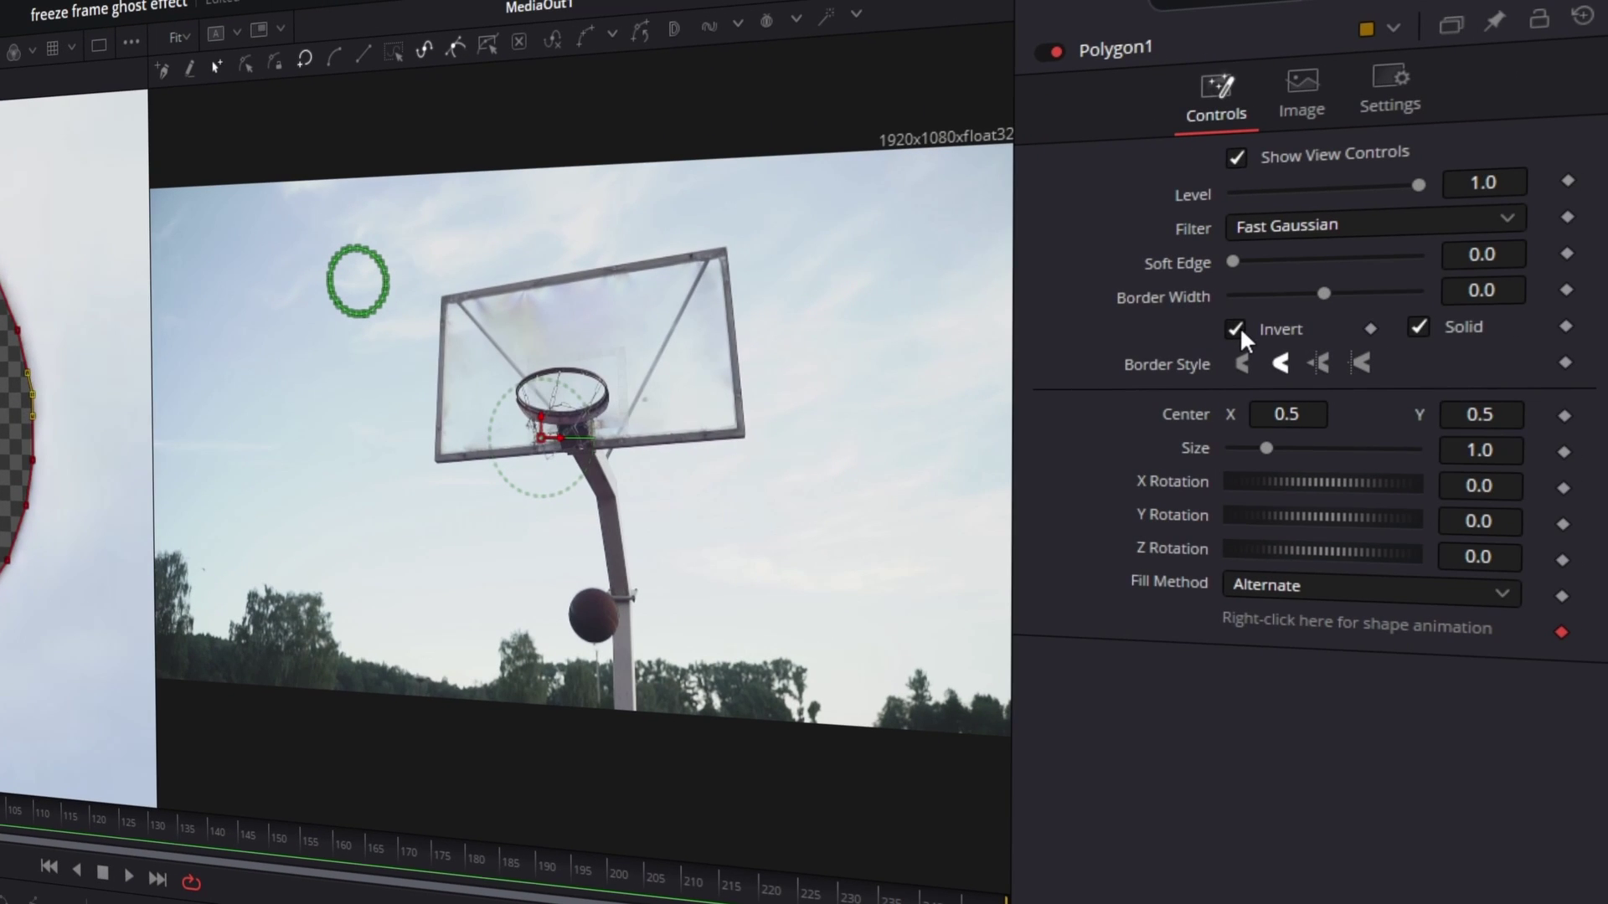
left_click(1236, 328)
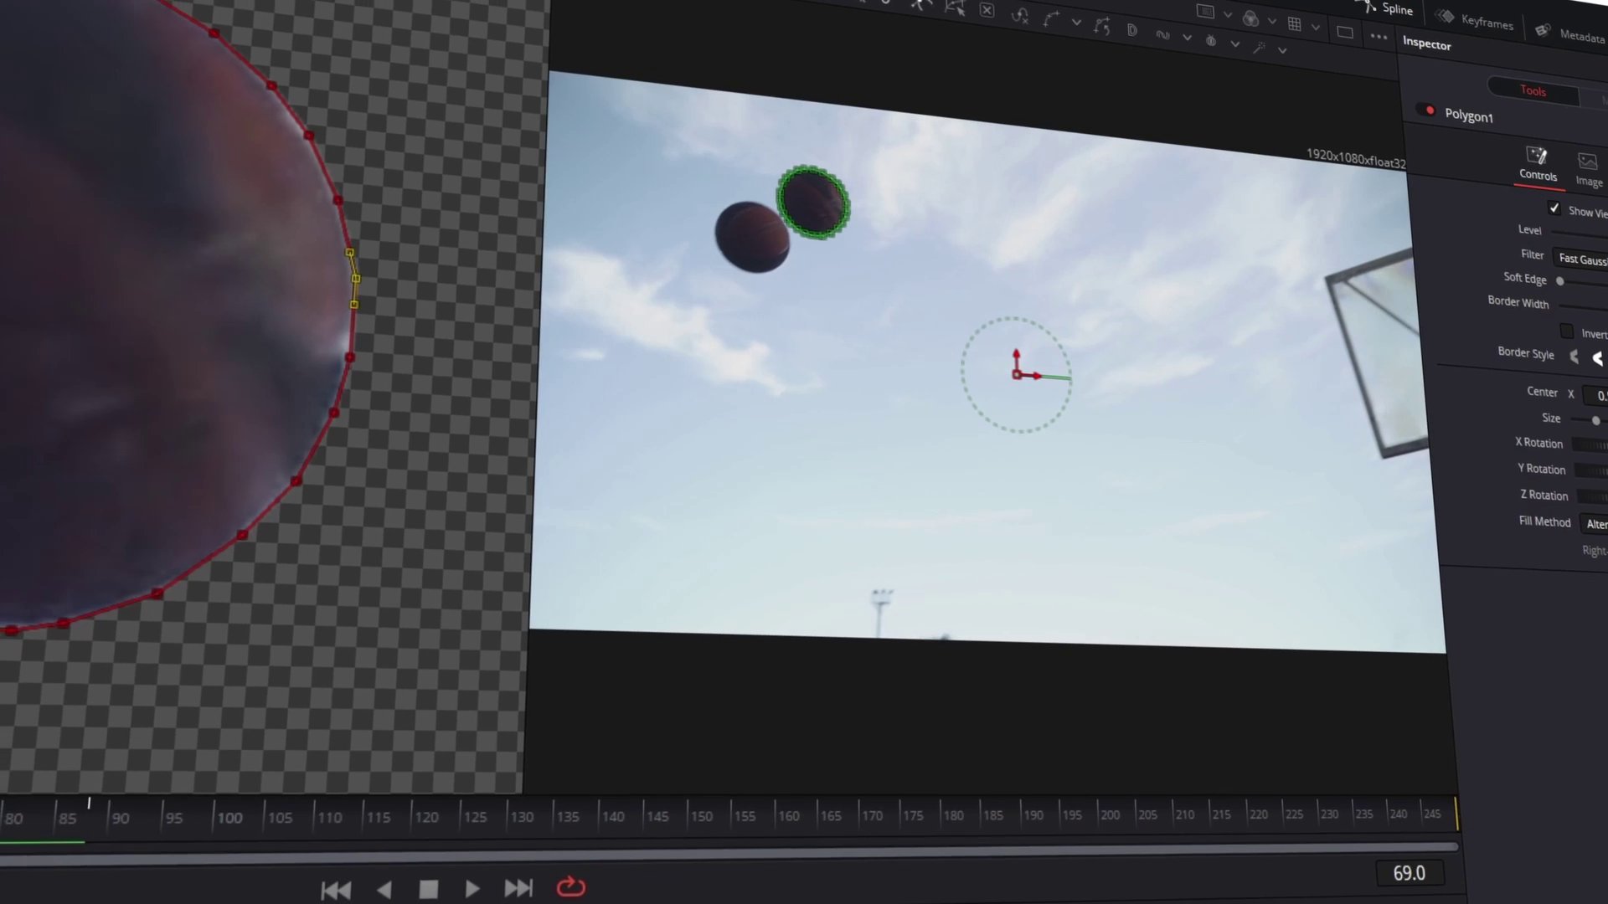
Keyframe the Polygon1 mask's Level at 1.0, and lower it to 0 at frame 77
left_click_drag(45, 768, 51, 768)
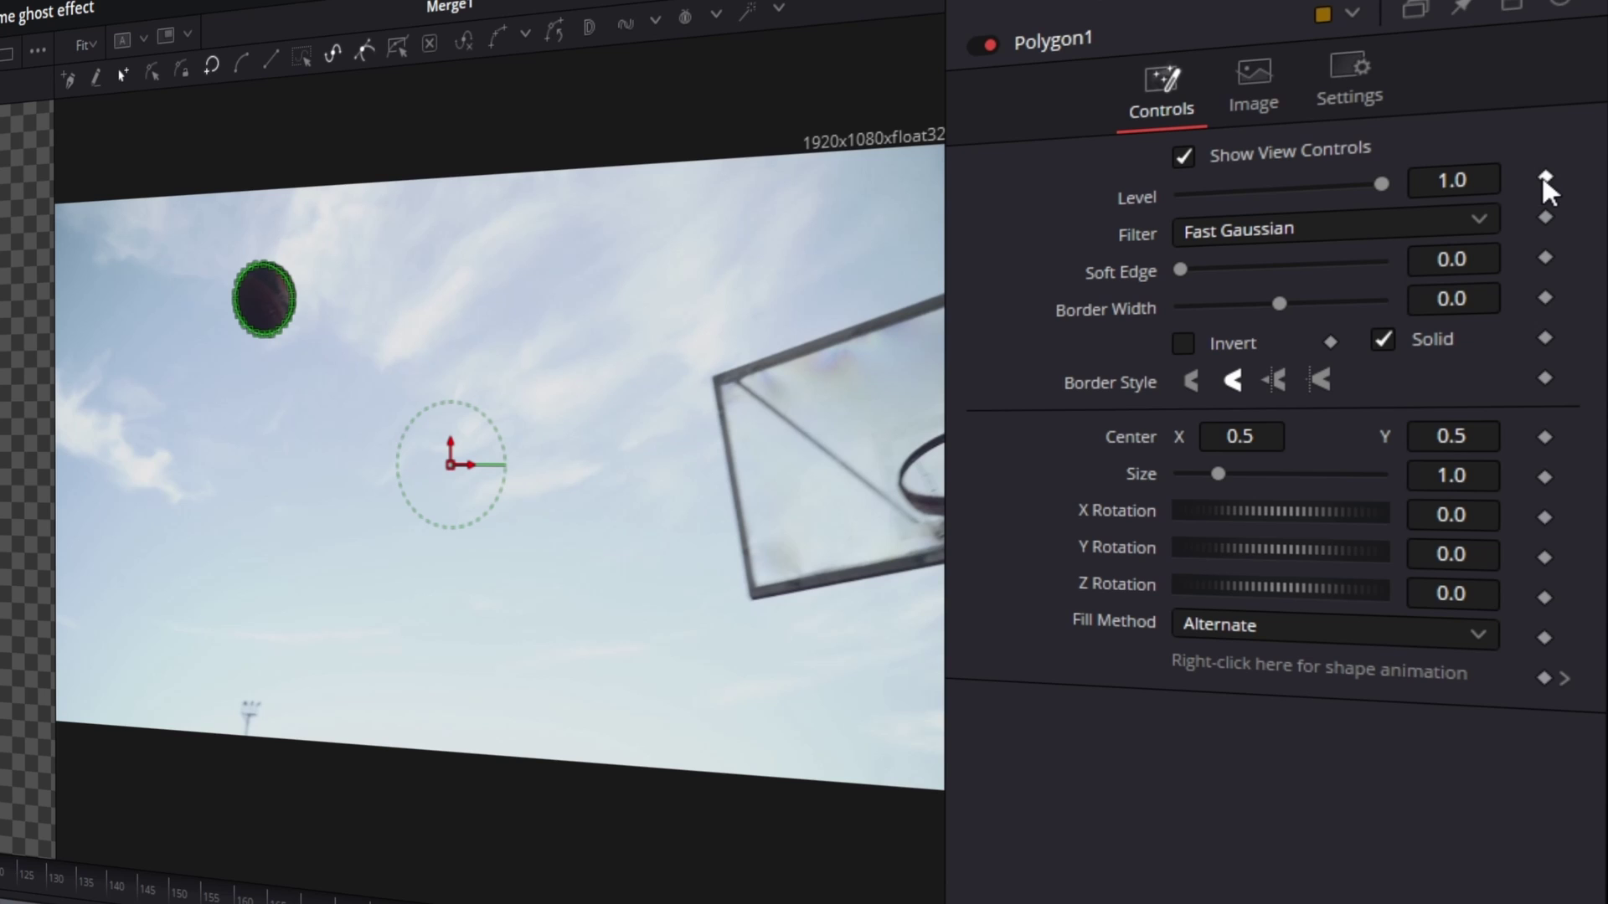
left_click(1545, 178)
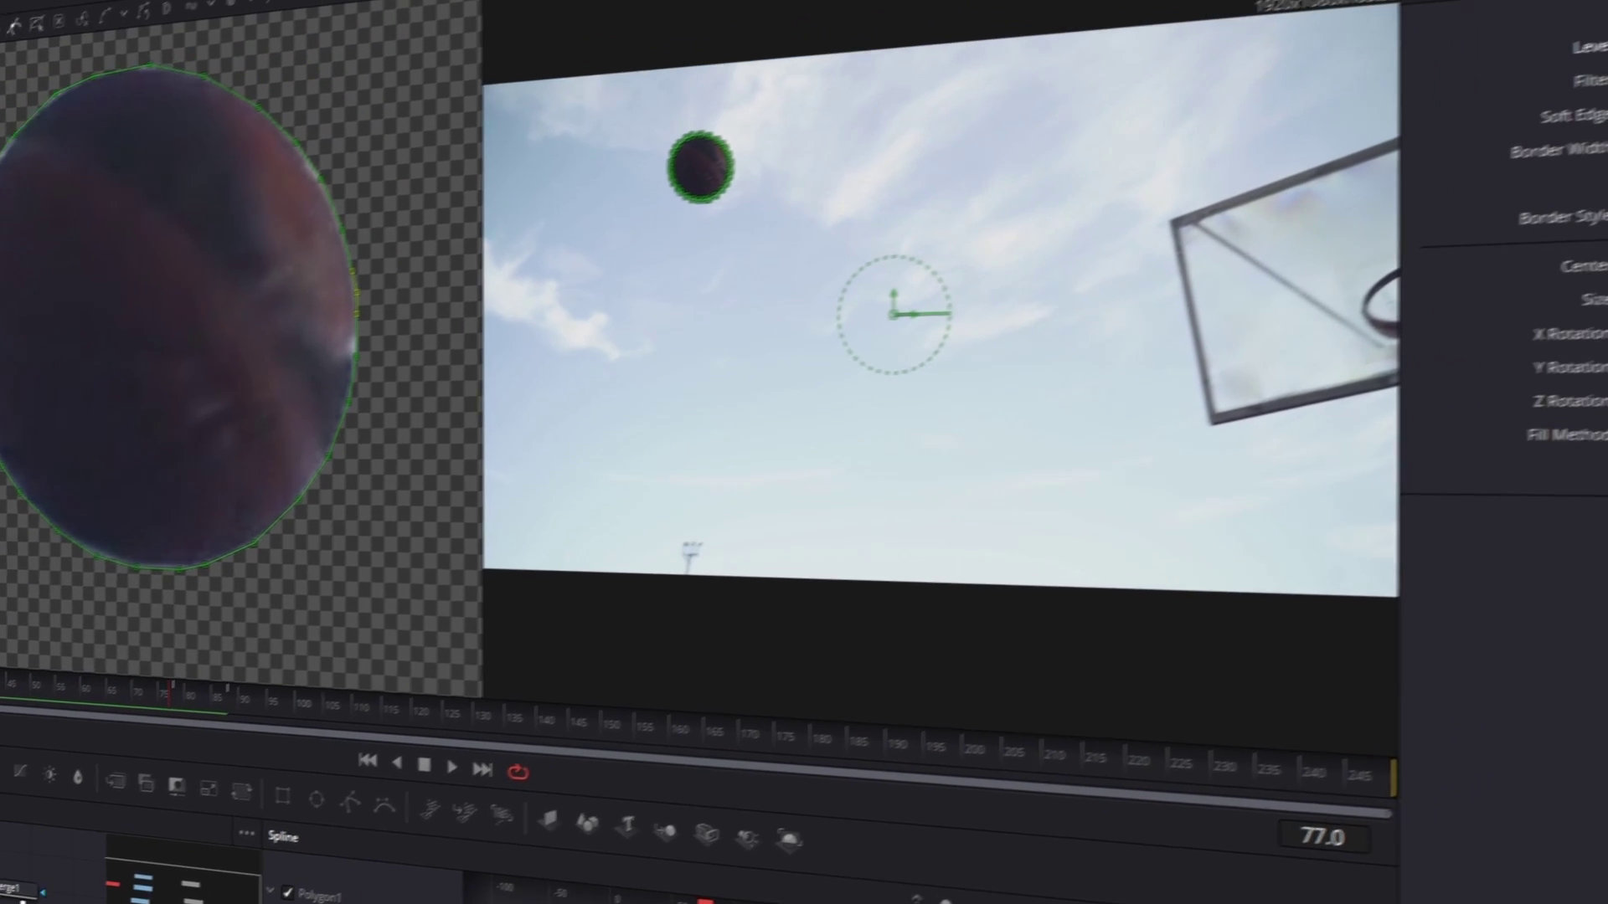
left_click_drag(1499, 143, 1275, 184)
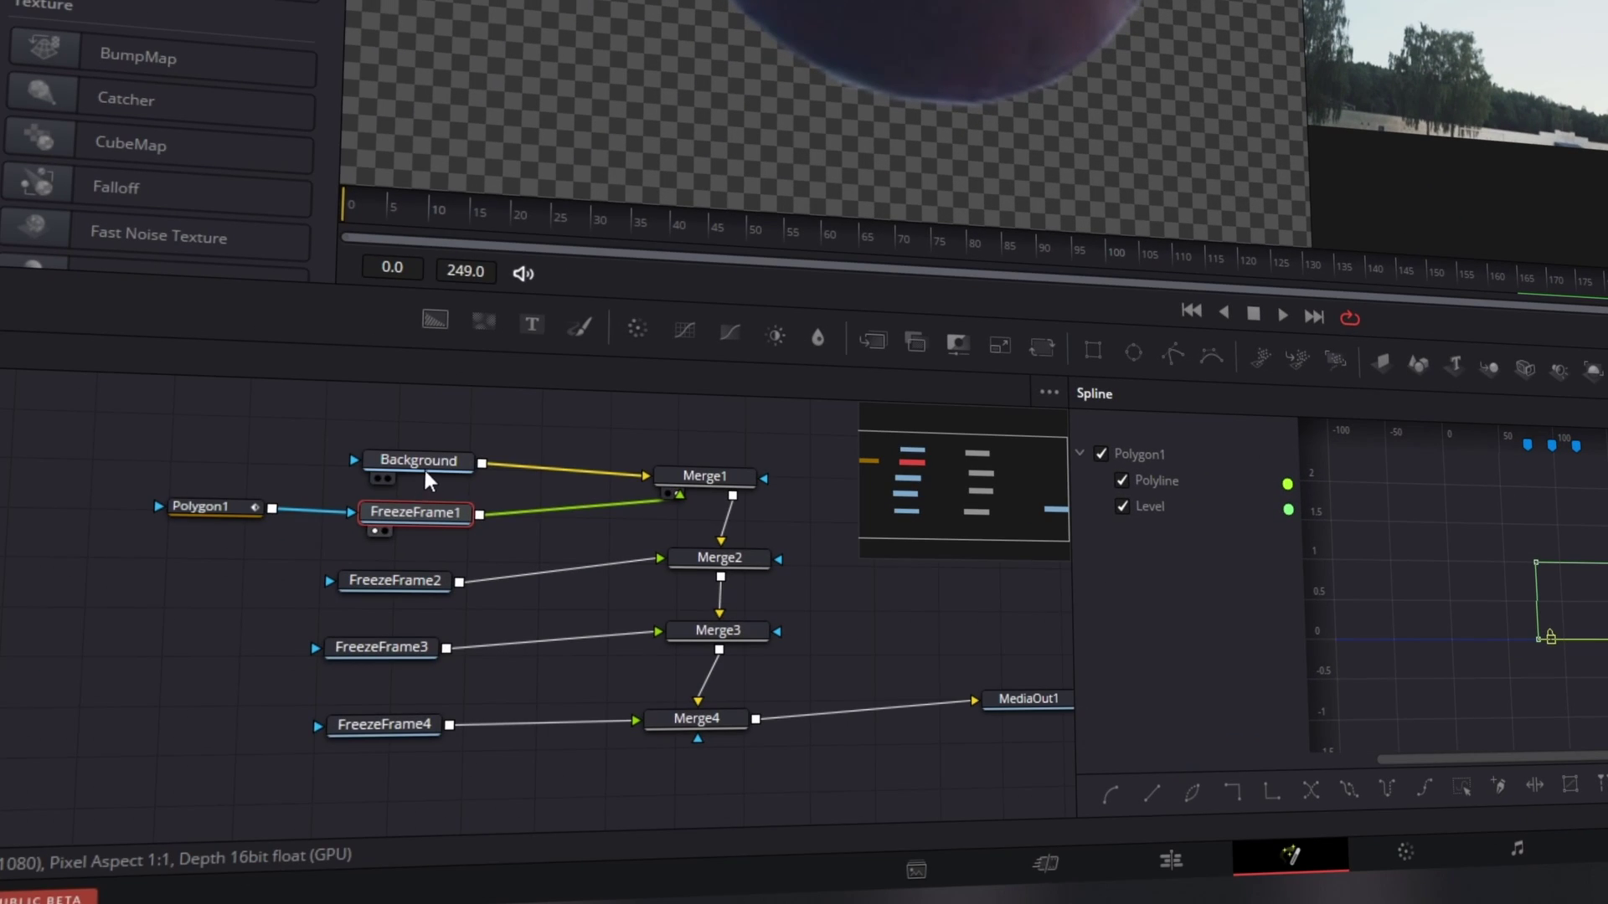
Add a Planar Tracker node after the Background node
left_click(425, 474)
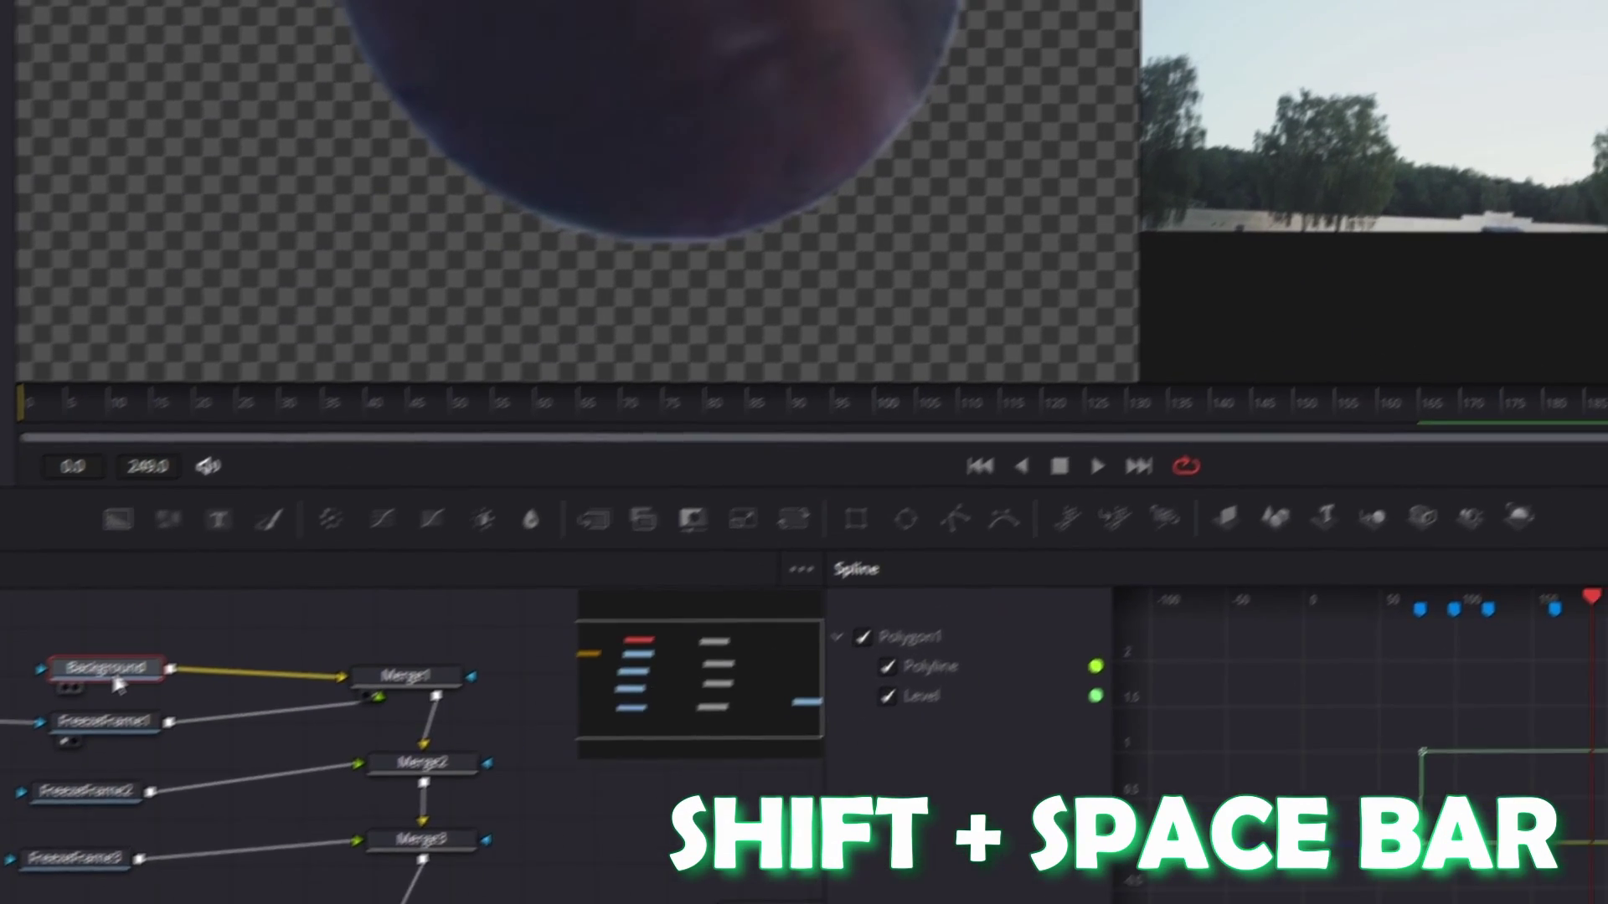
key("shift+space")
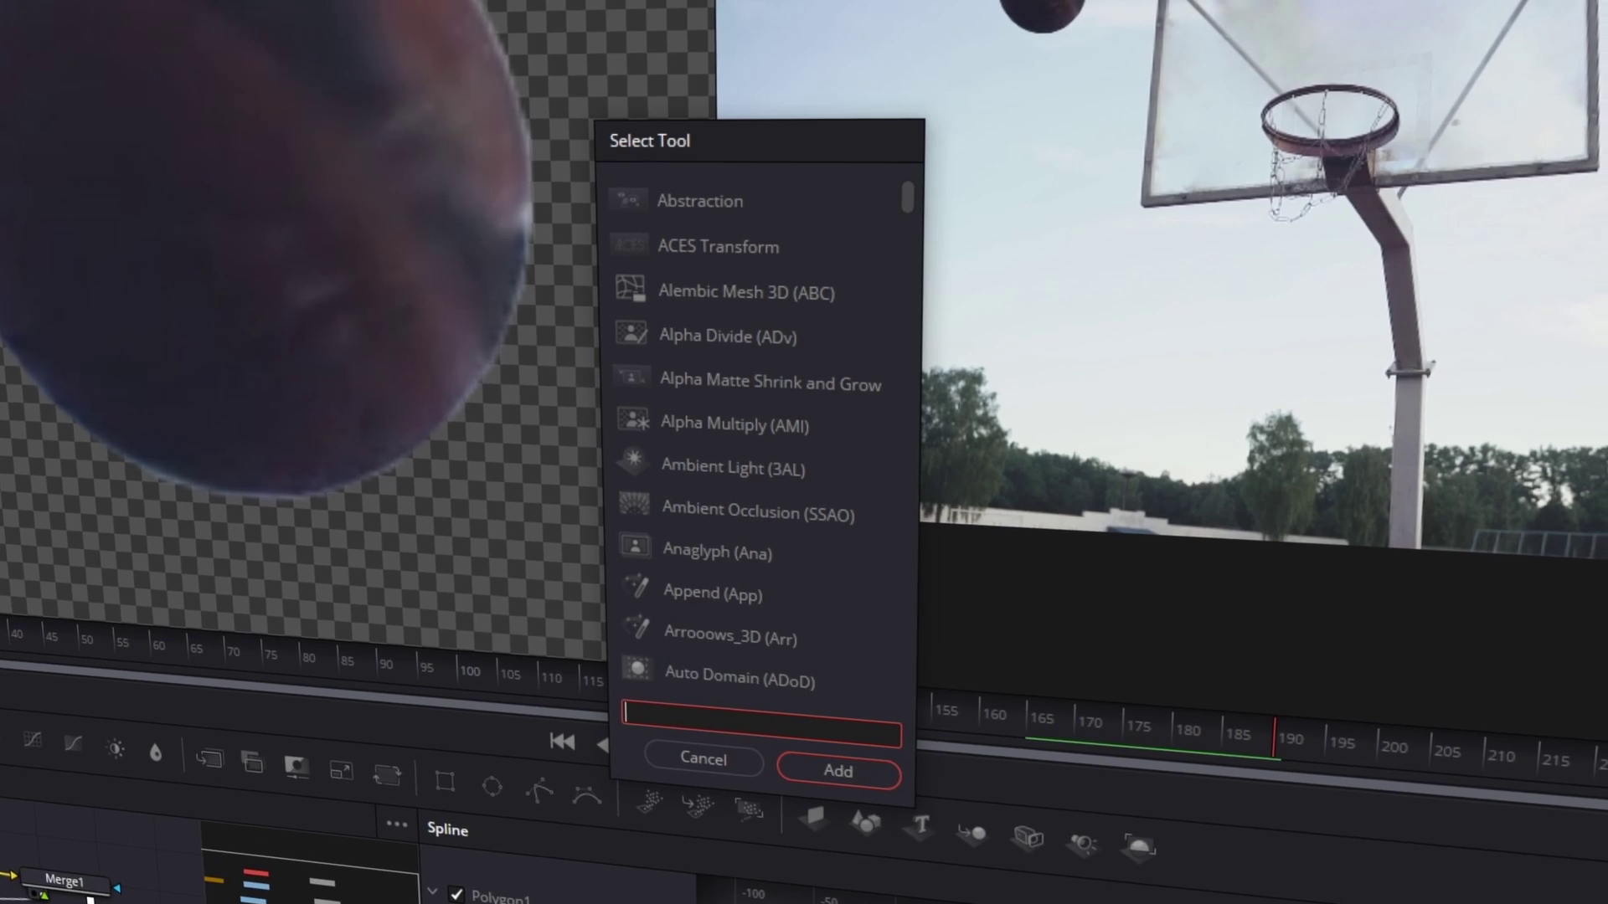
type("Planar Tra")
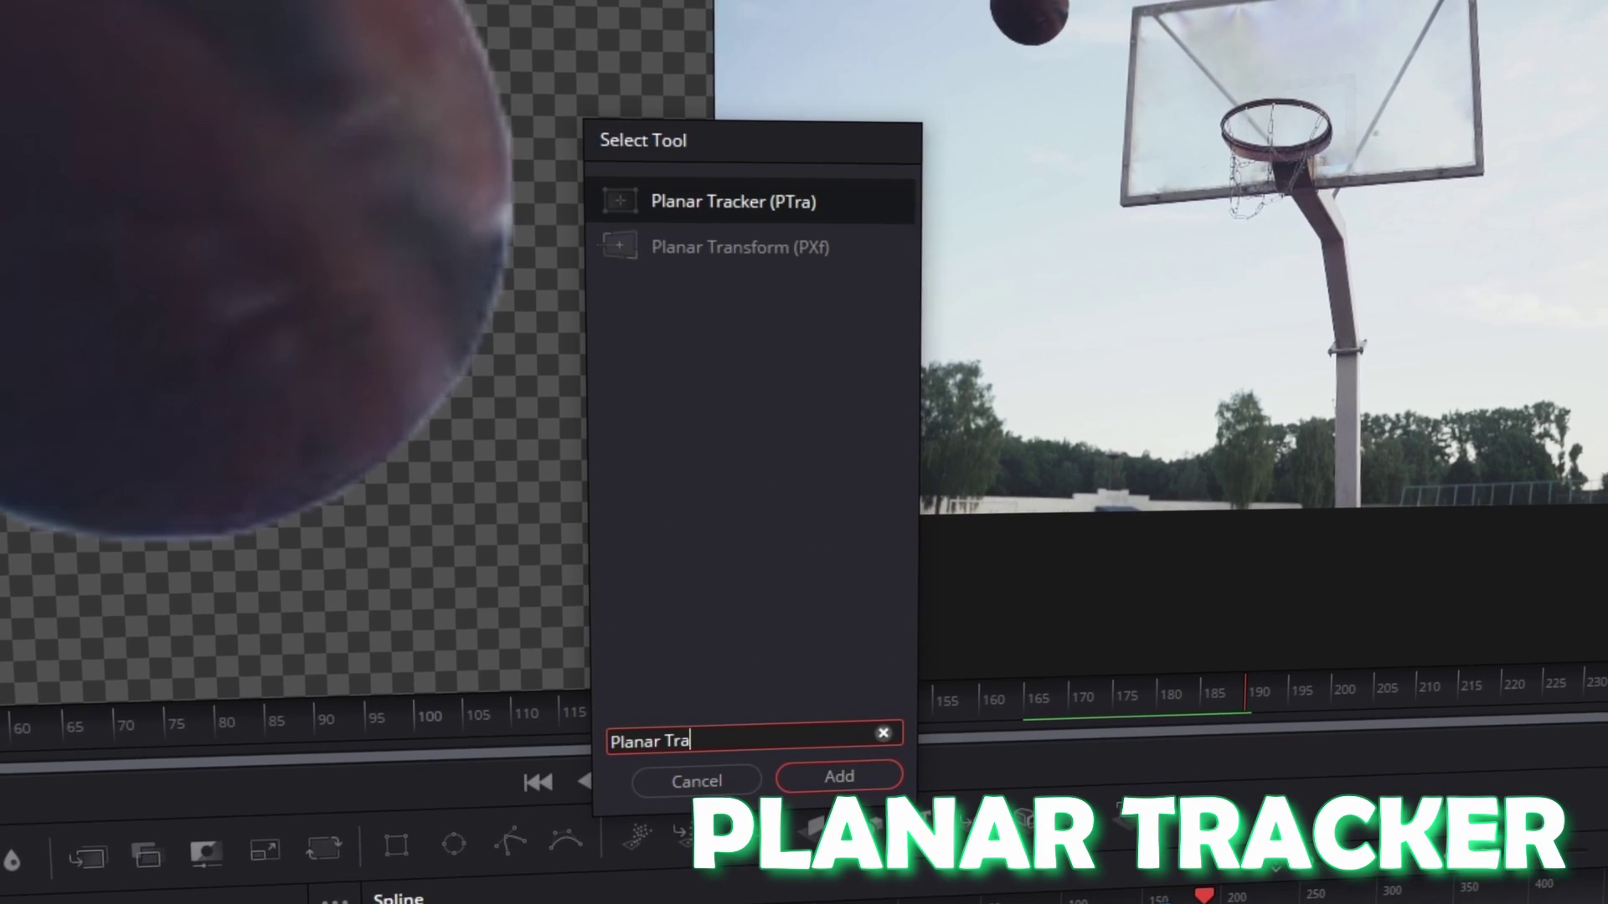
type("cker")
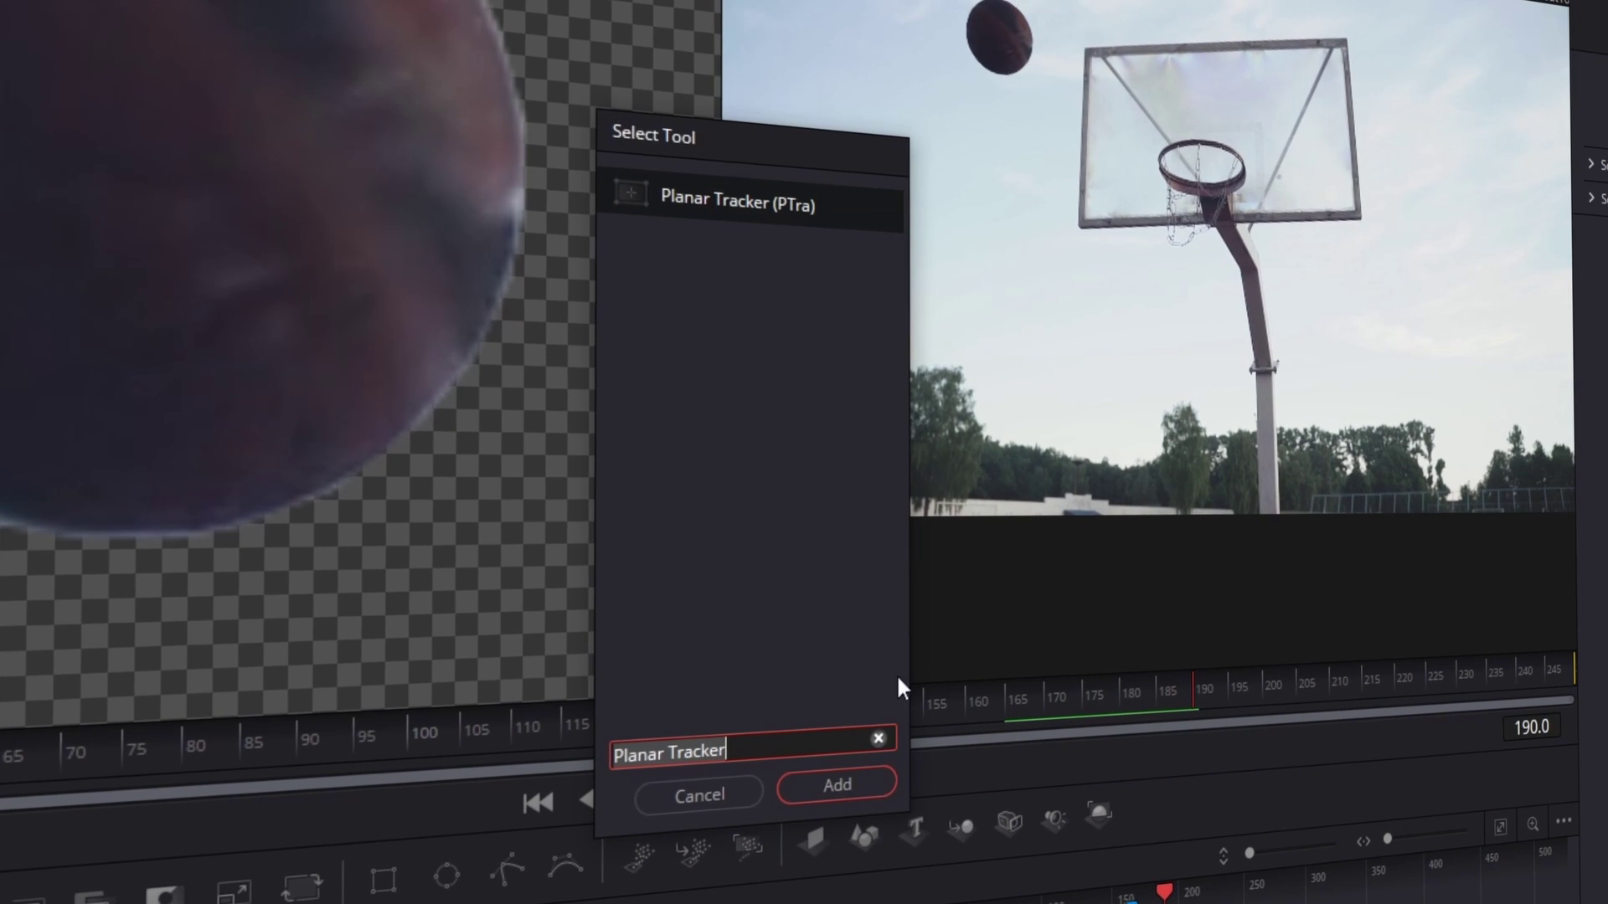
left_click(825, 780)
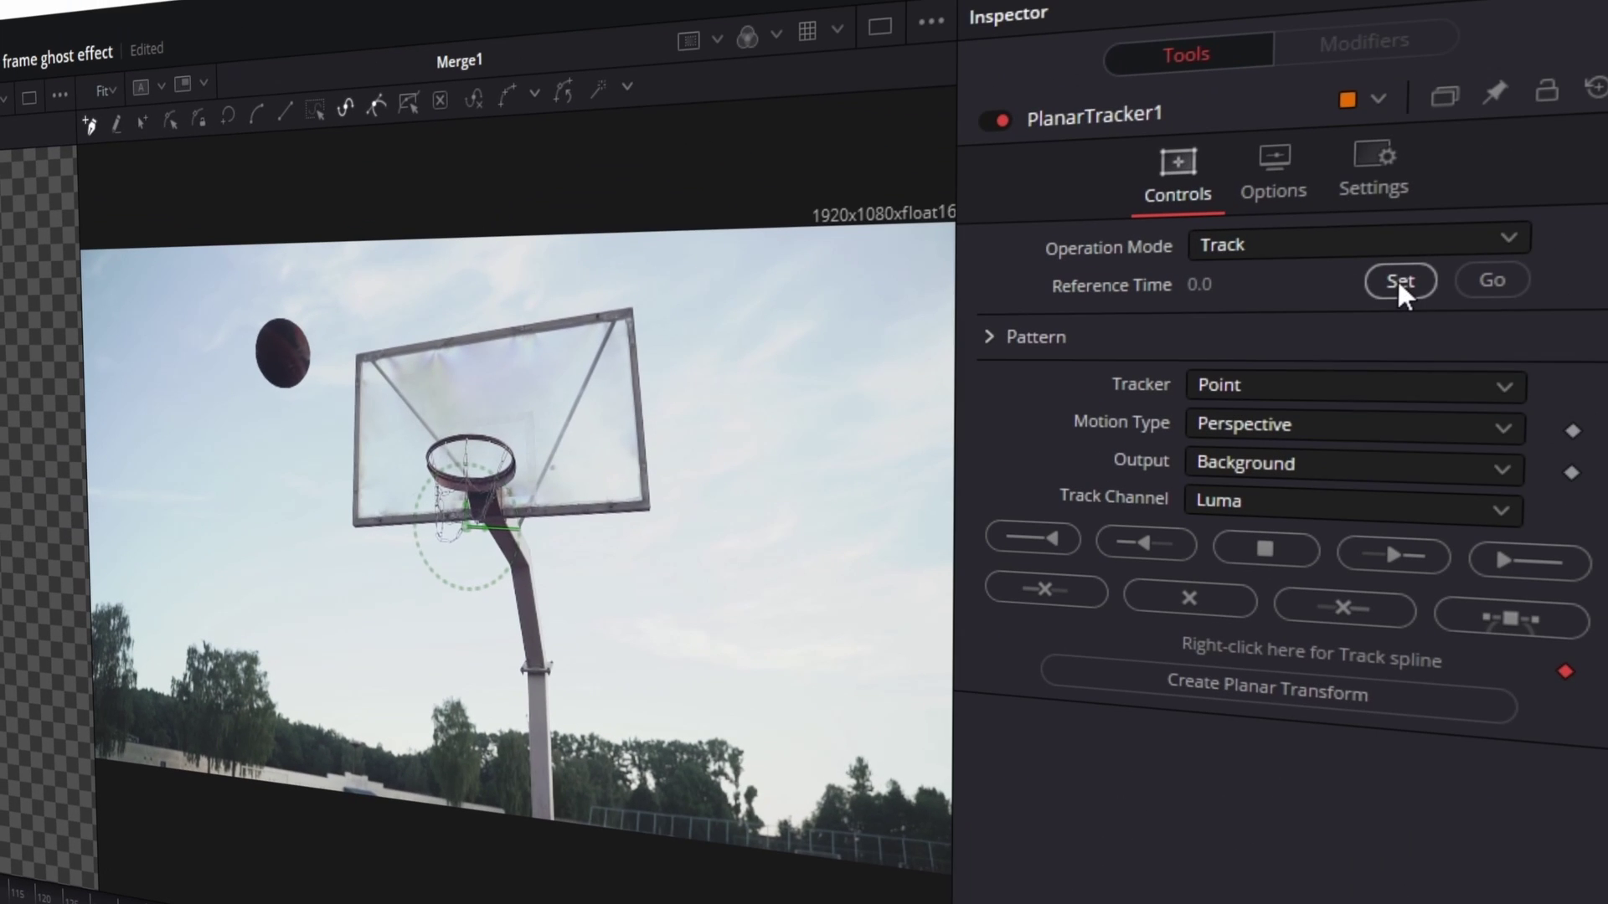
Set the planar tracker's reference time at frame 190, its tracker to Hybrid Point/Area and its motion type to Translation, Rotation, Scale
left_click(1397, 280)
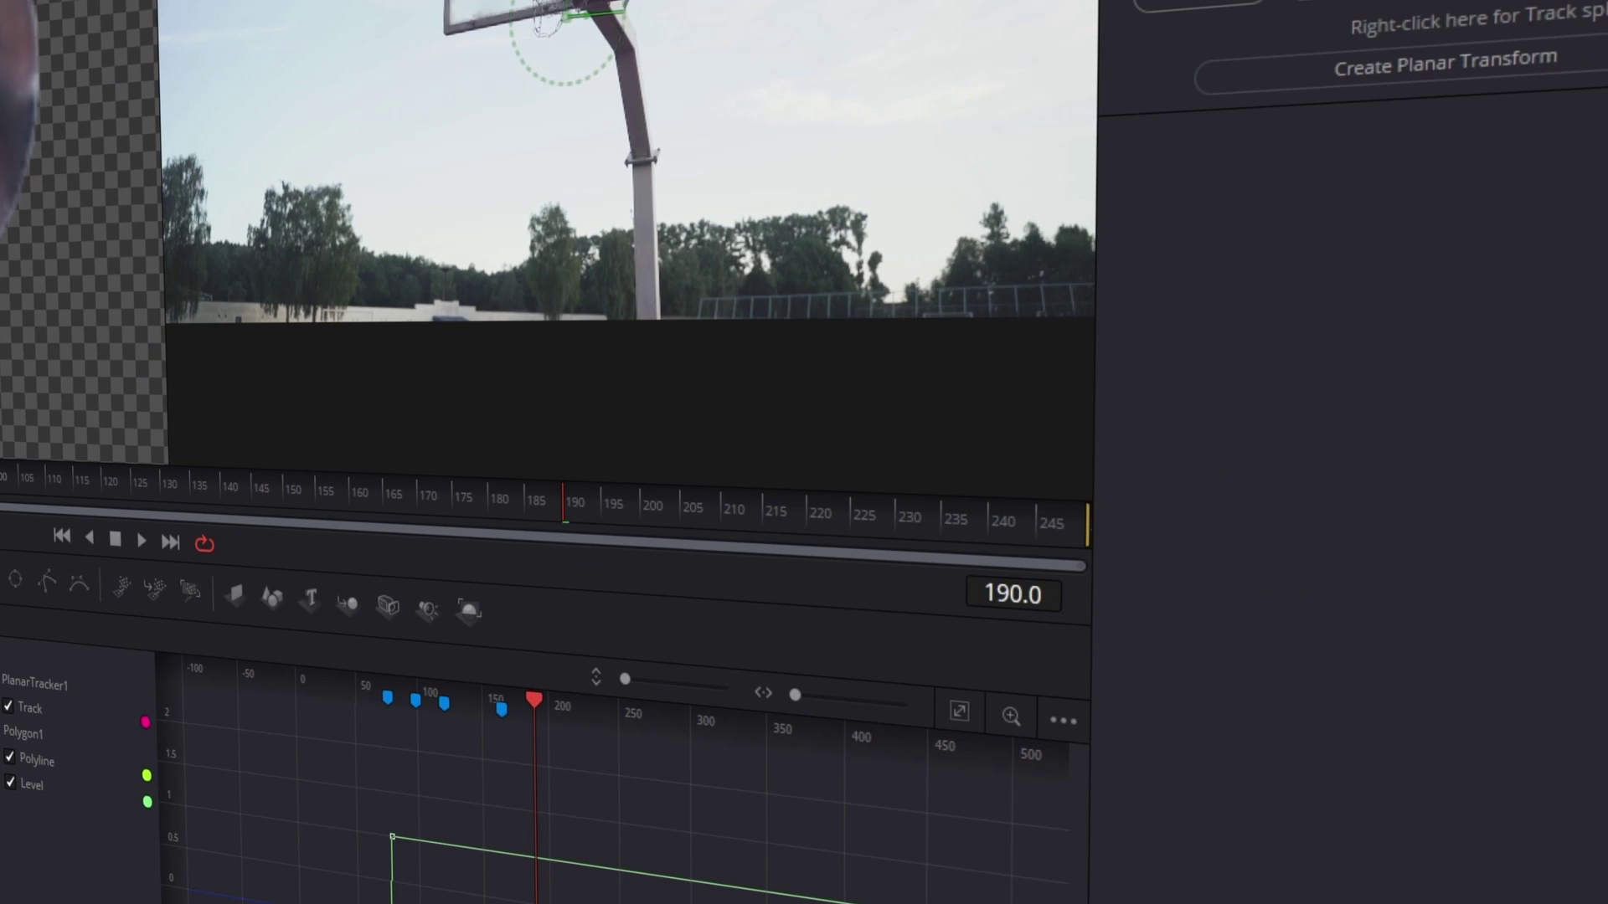
left_click(1298, 5)
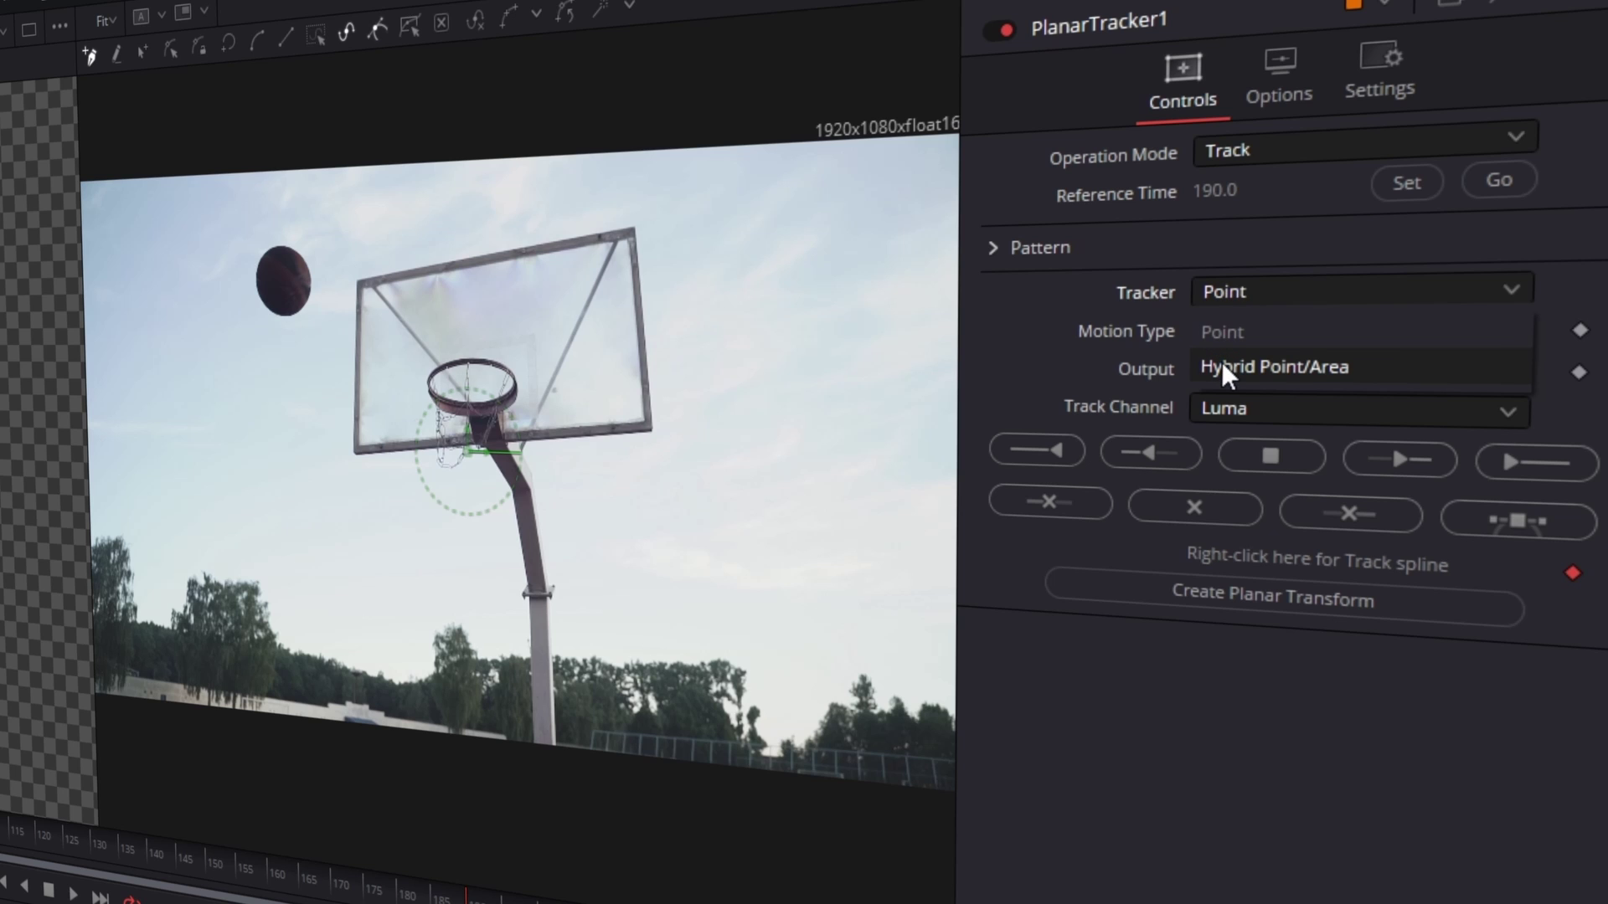
left_click(1221, 364)
left_click(1227, 328)
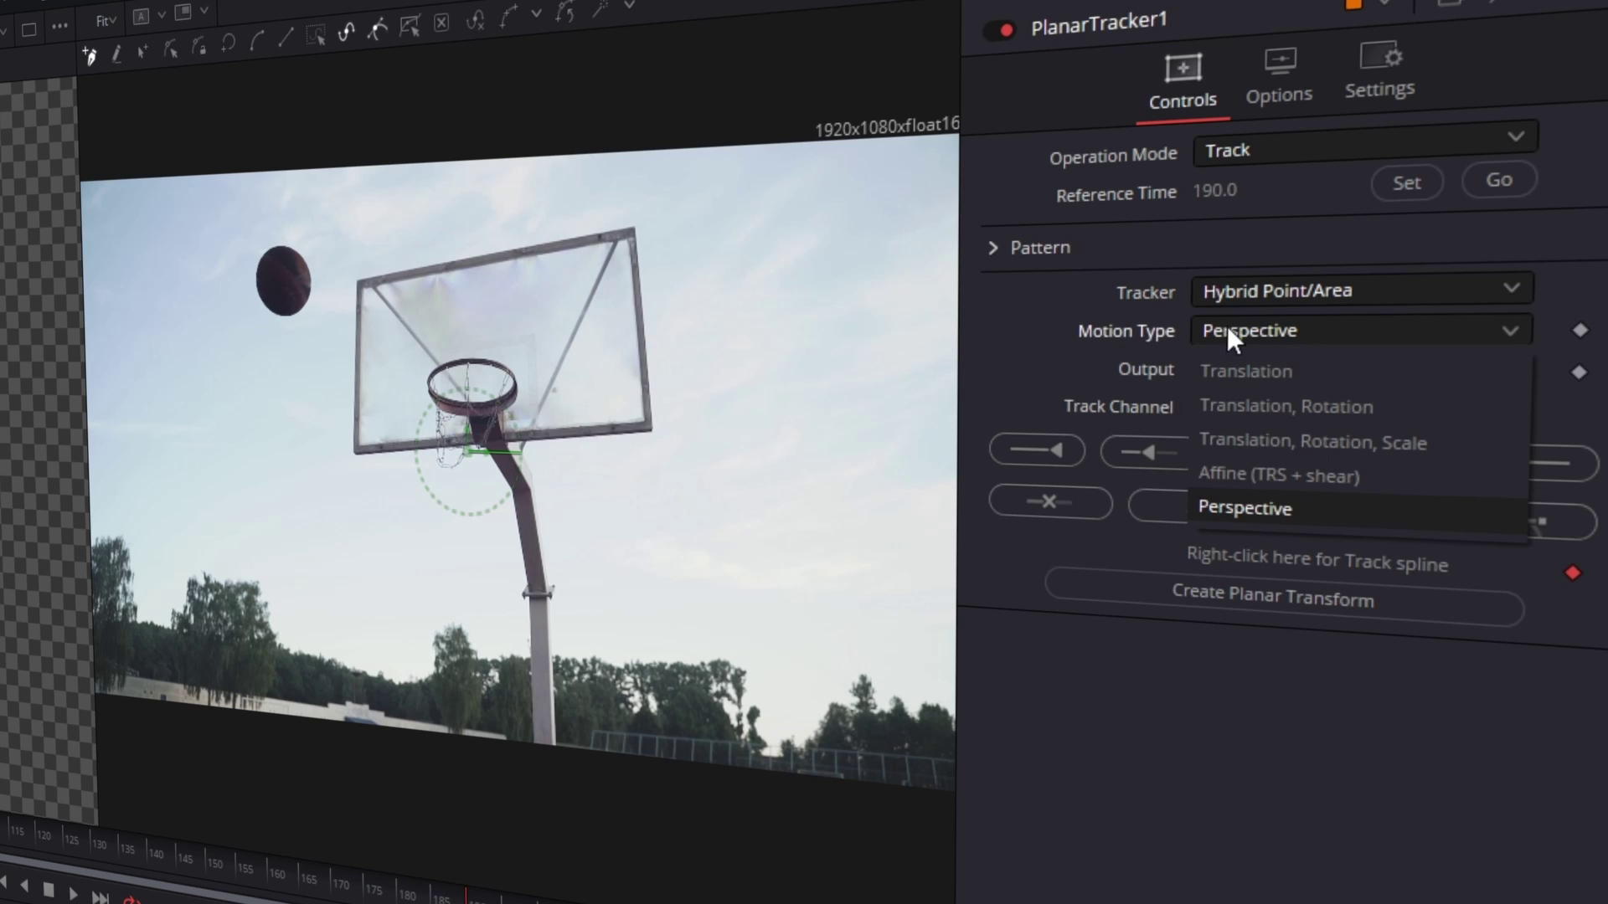
left_click(1276, 443)
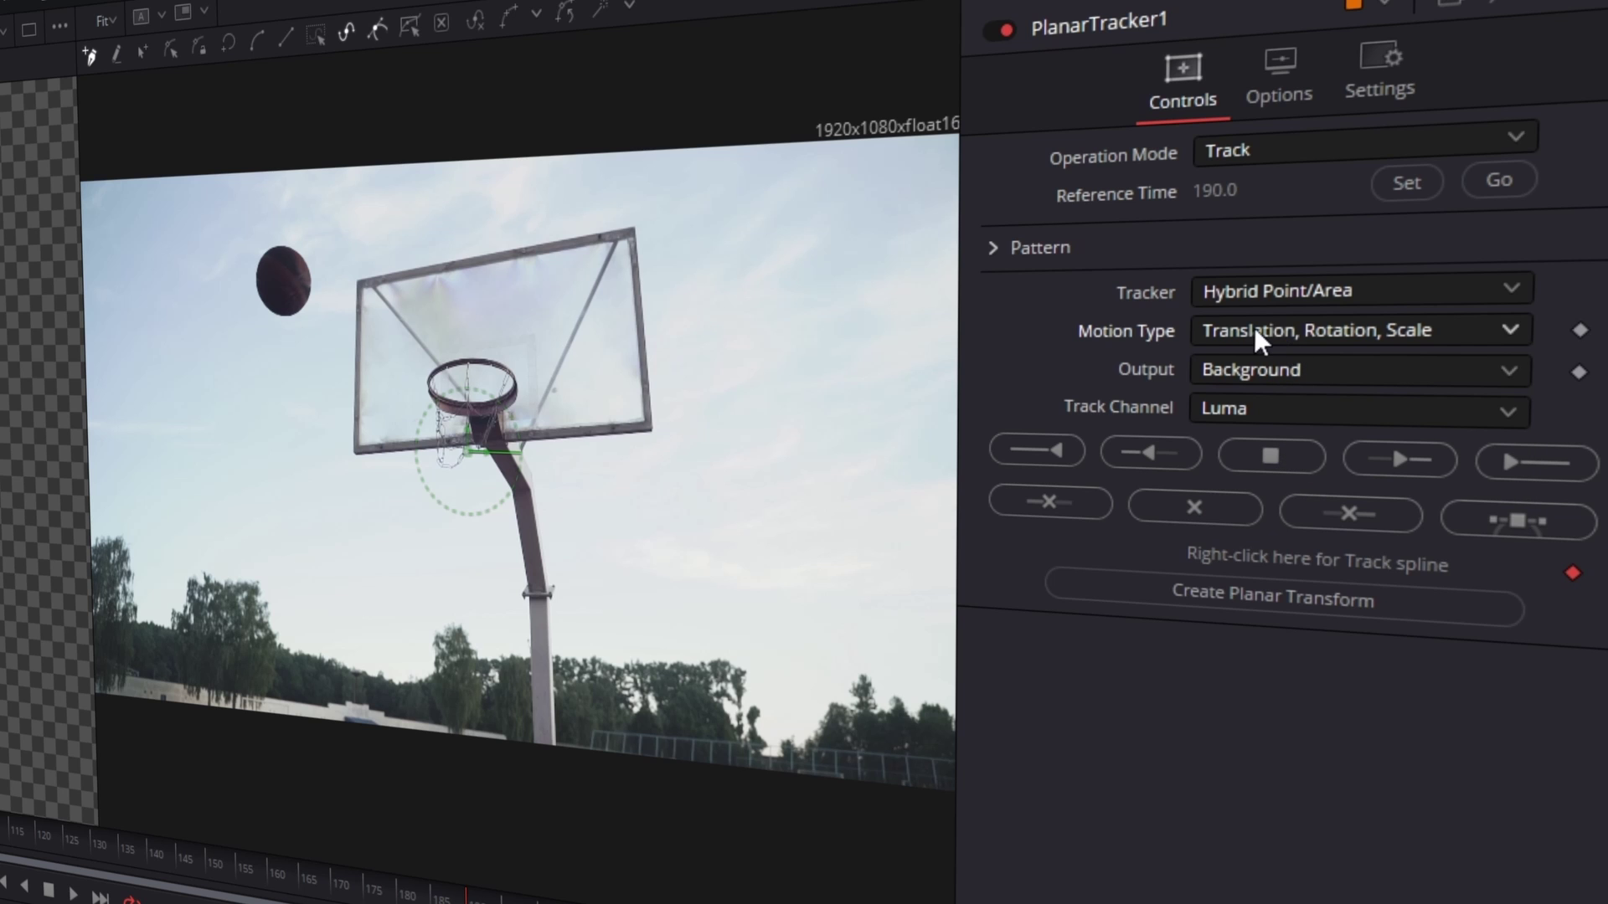
Outline the basketball backboard with a closed four-point tracking pattern slightly outside its frame
left_click(343, 263)
left_click(339, 469)
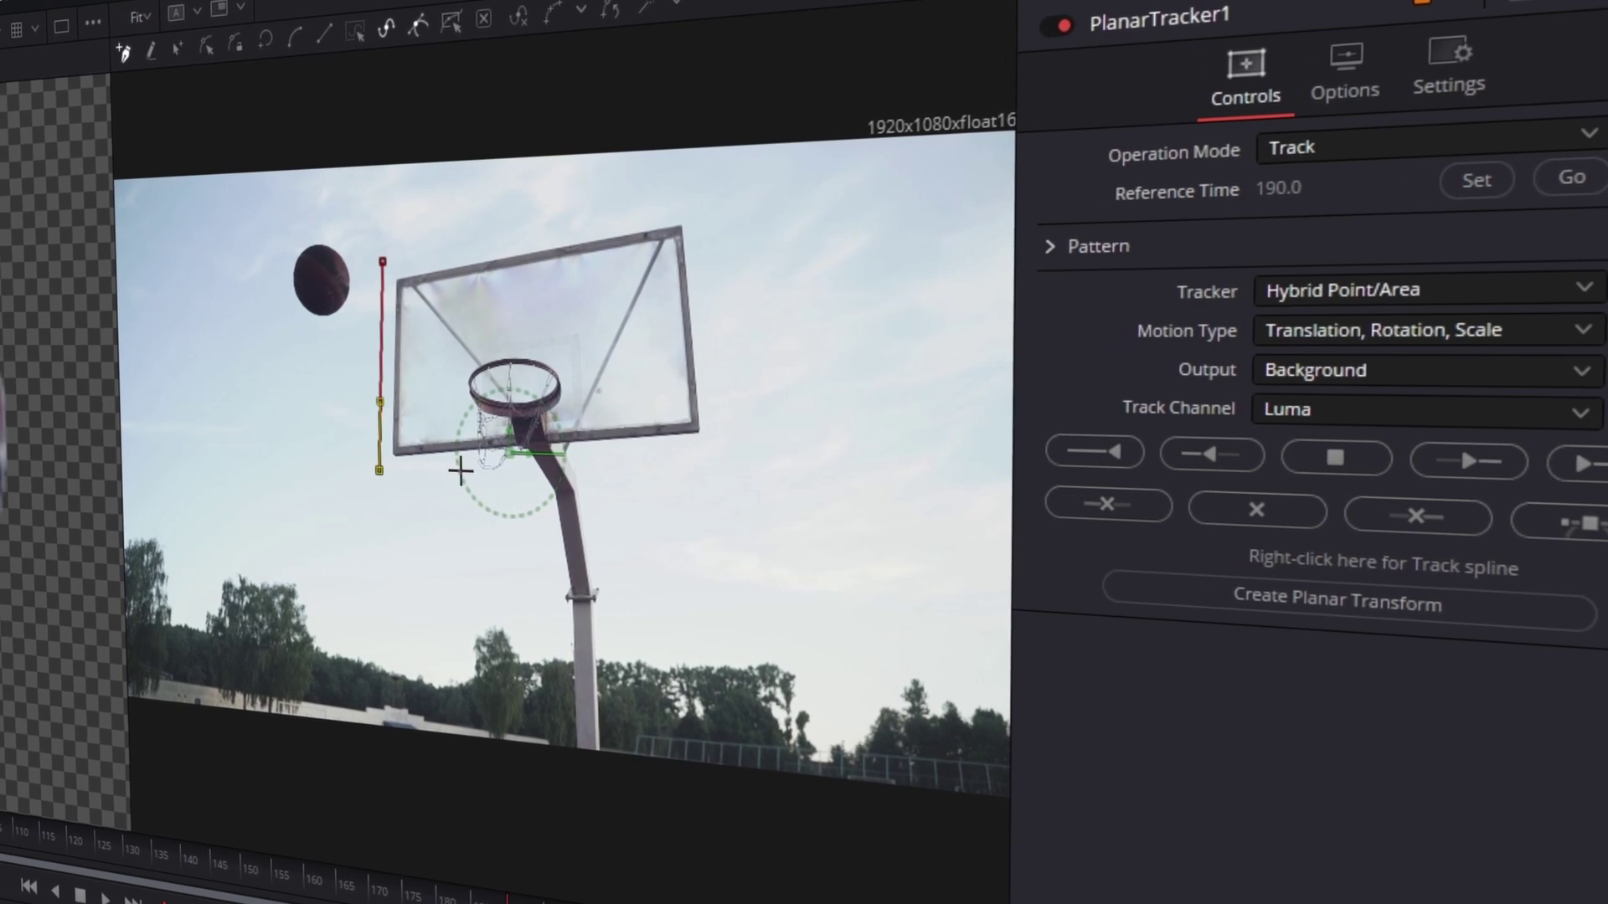
left_click(749, 442)
left_click(737, 188)
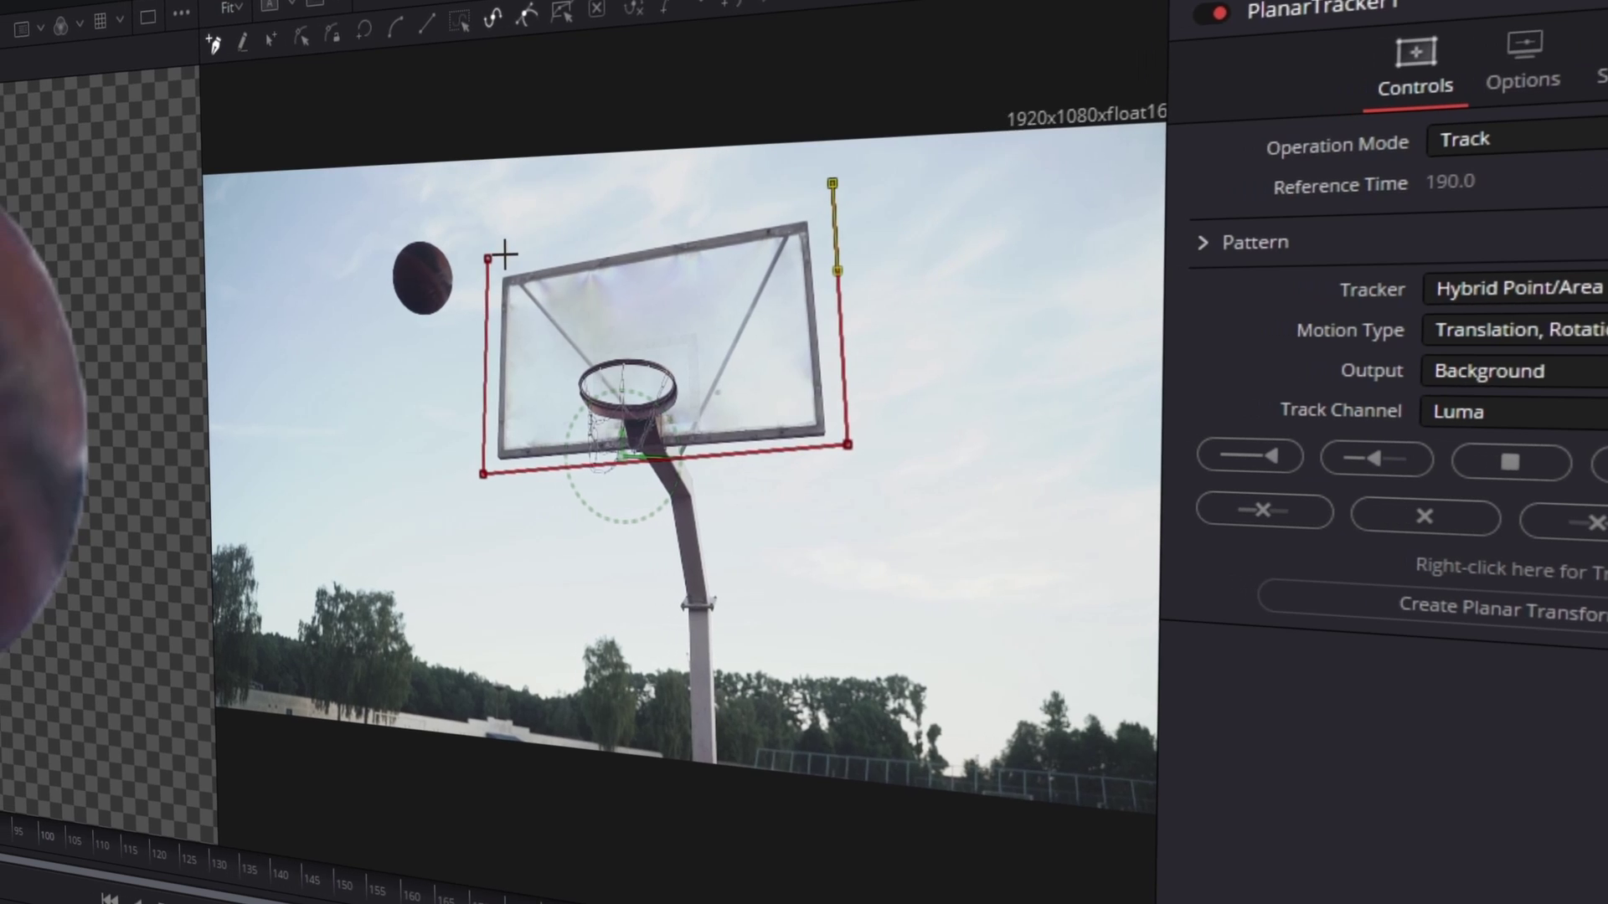
left_click(518, 259)
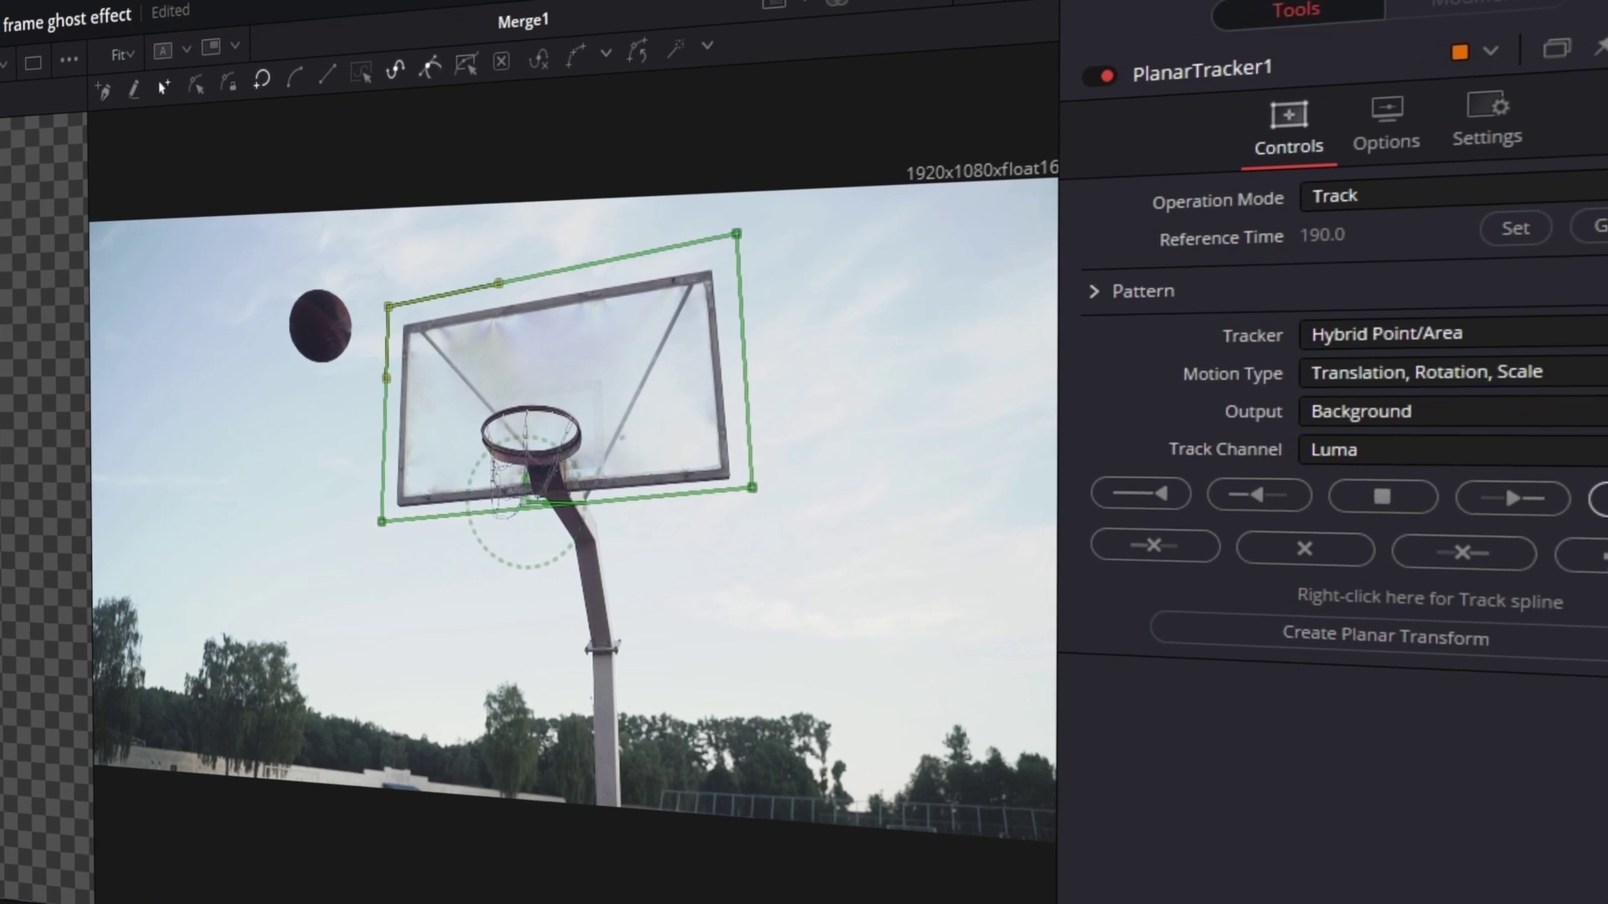
Track the backboard forward from frame 190 to the end, and backward from frame 190 to the start
left_click(1527, 541)
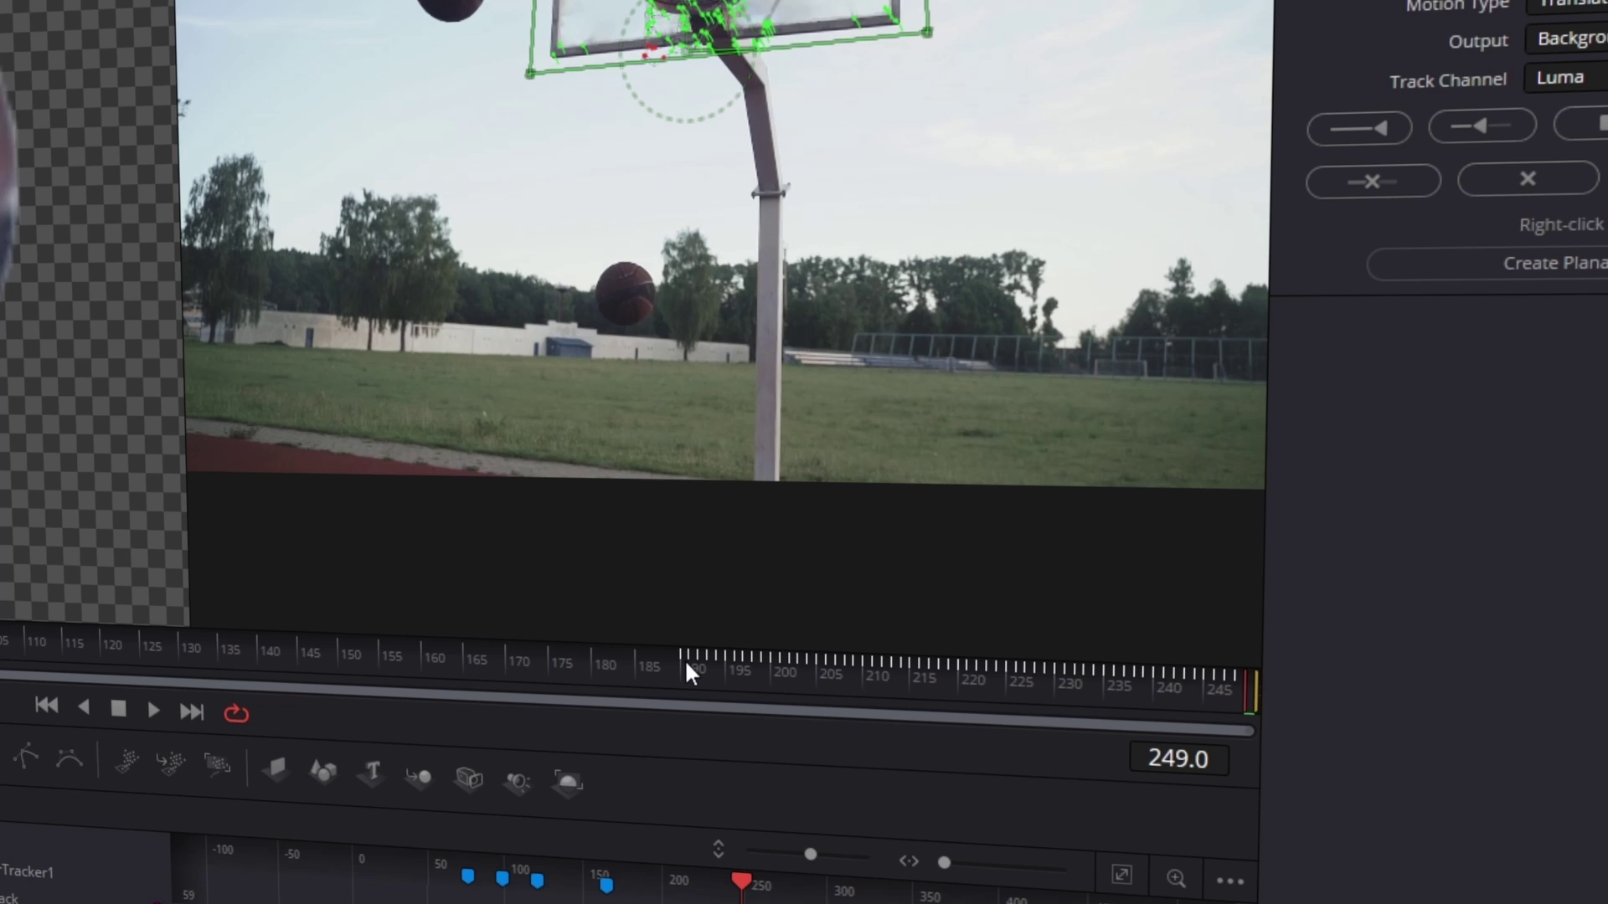
left_click(686, 664)
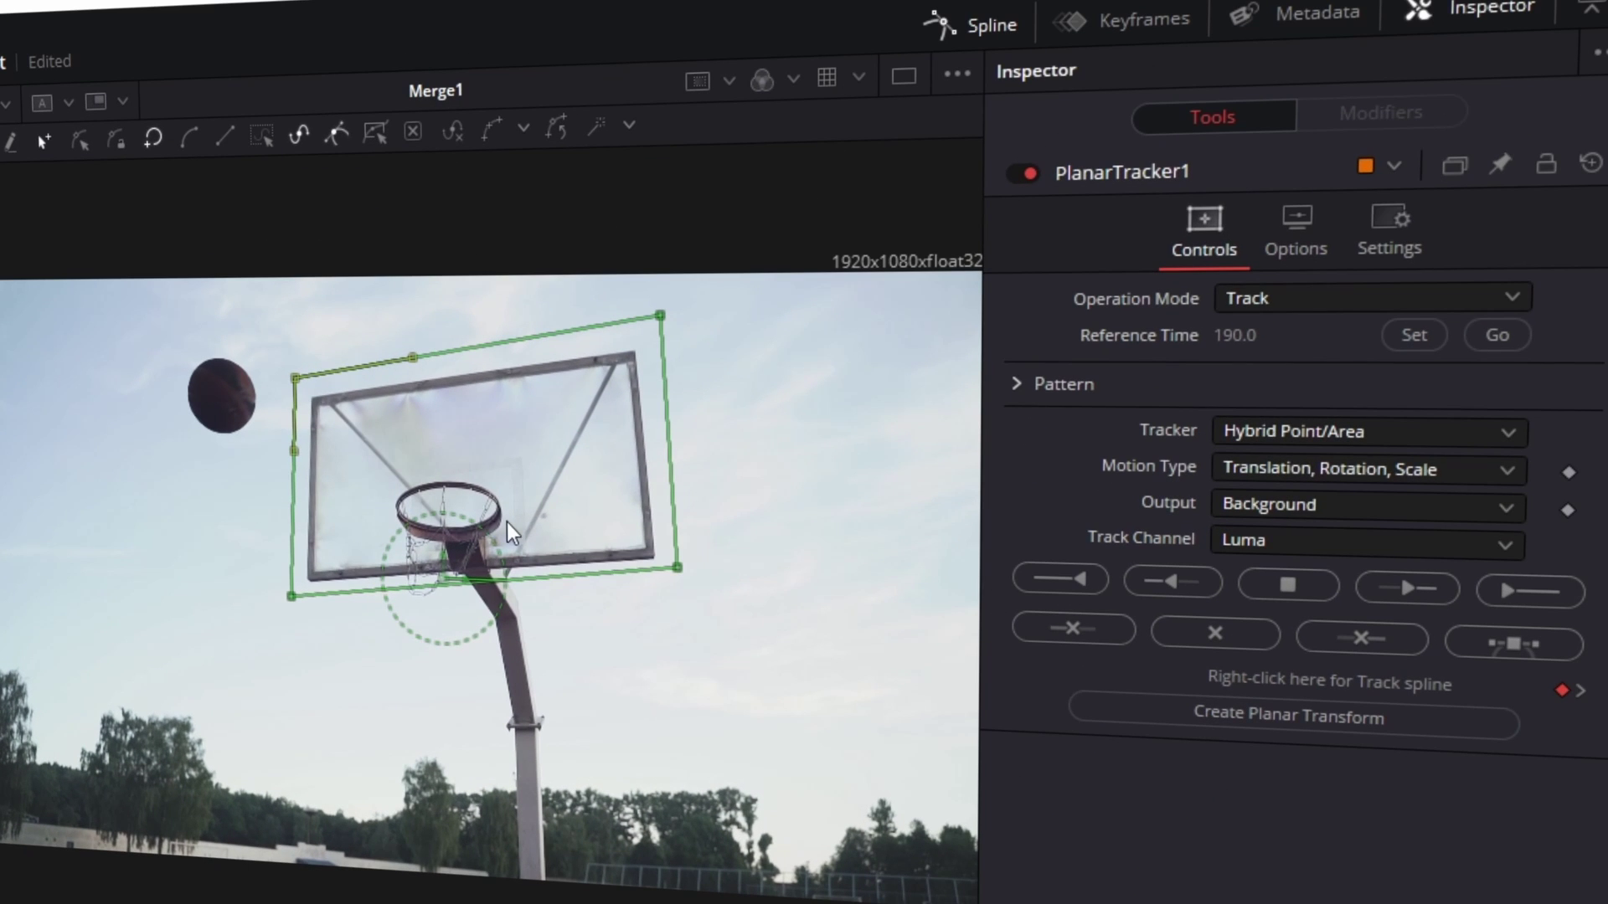
left_click(1088, 584)
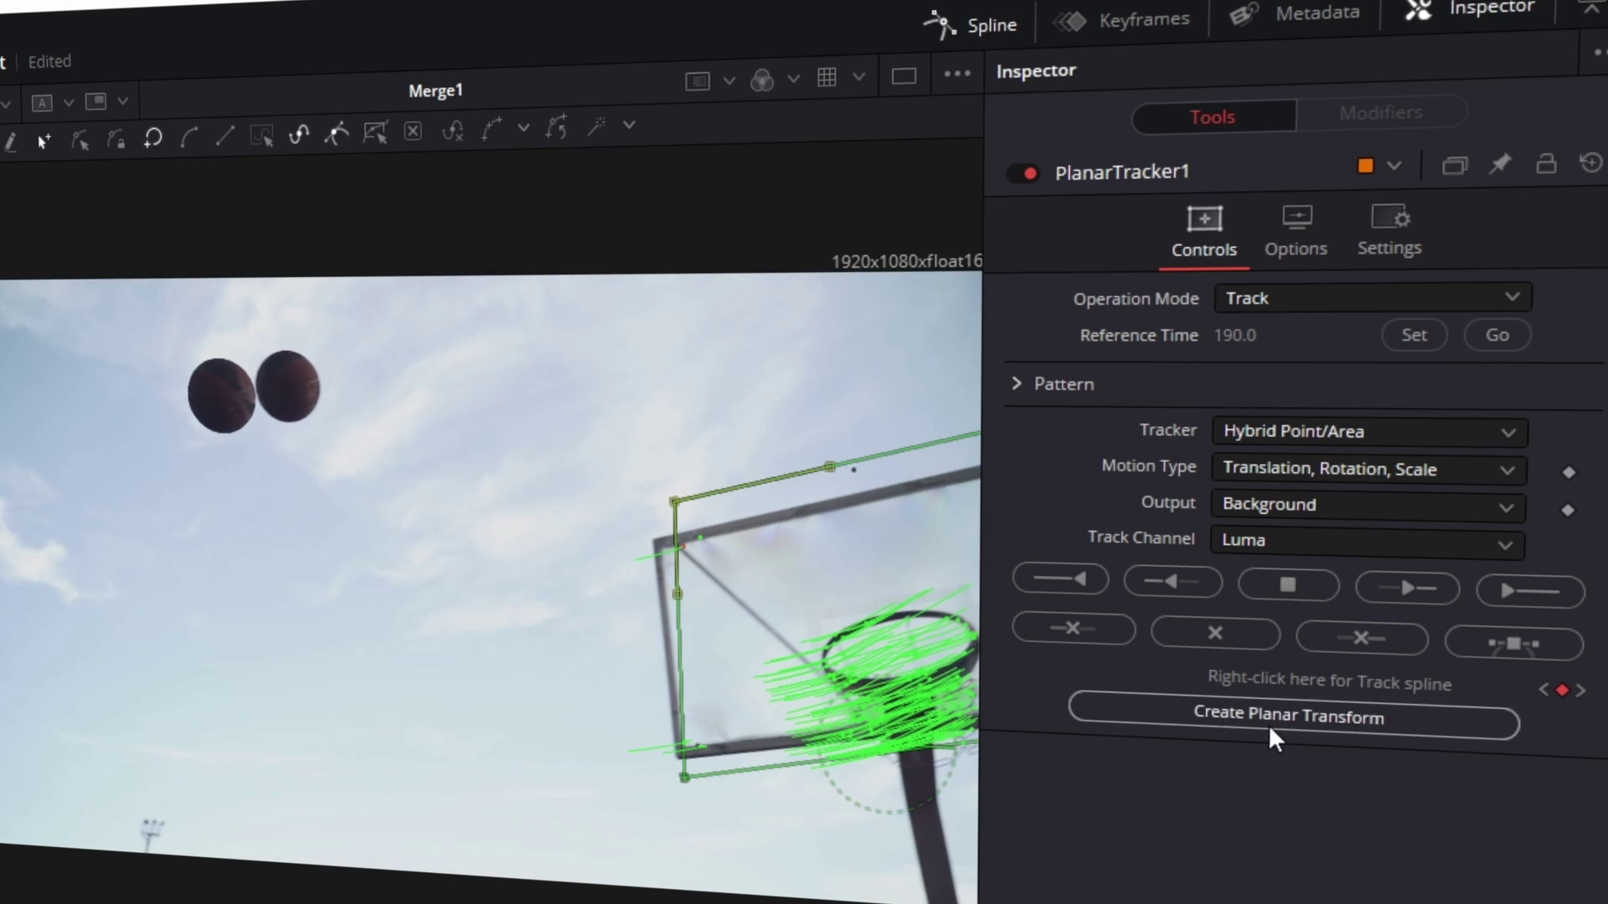
Create a planar transform from the track and insert it between FreezeFrame1 and Merge1
left_click(1319, 717)
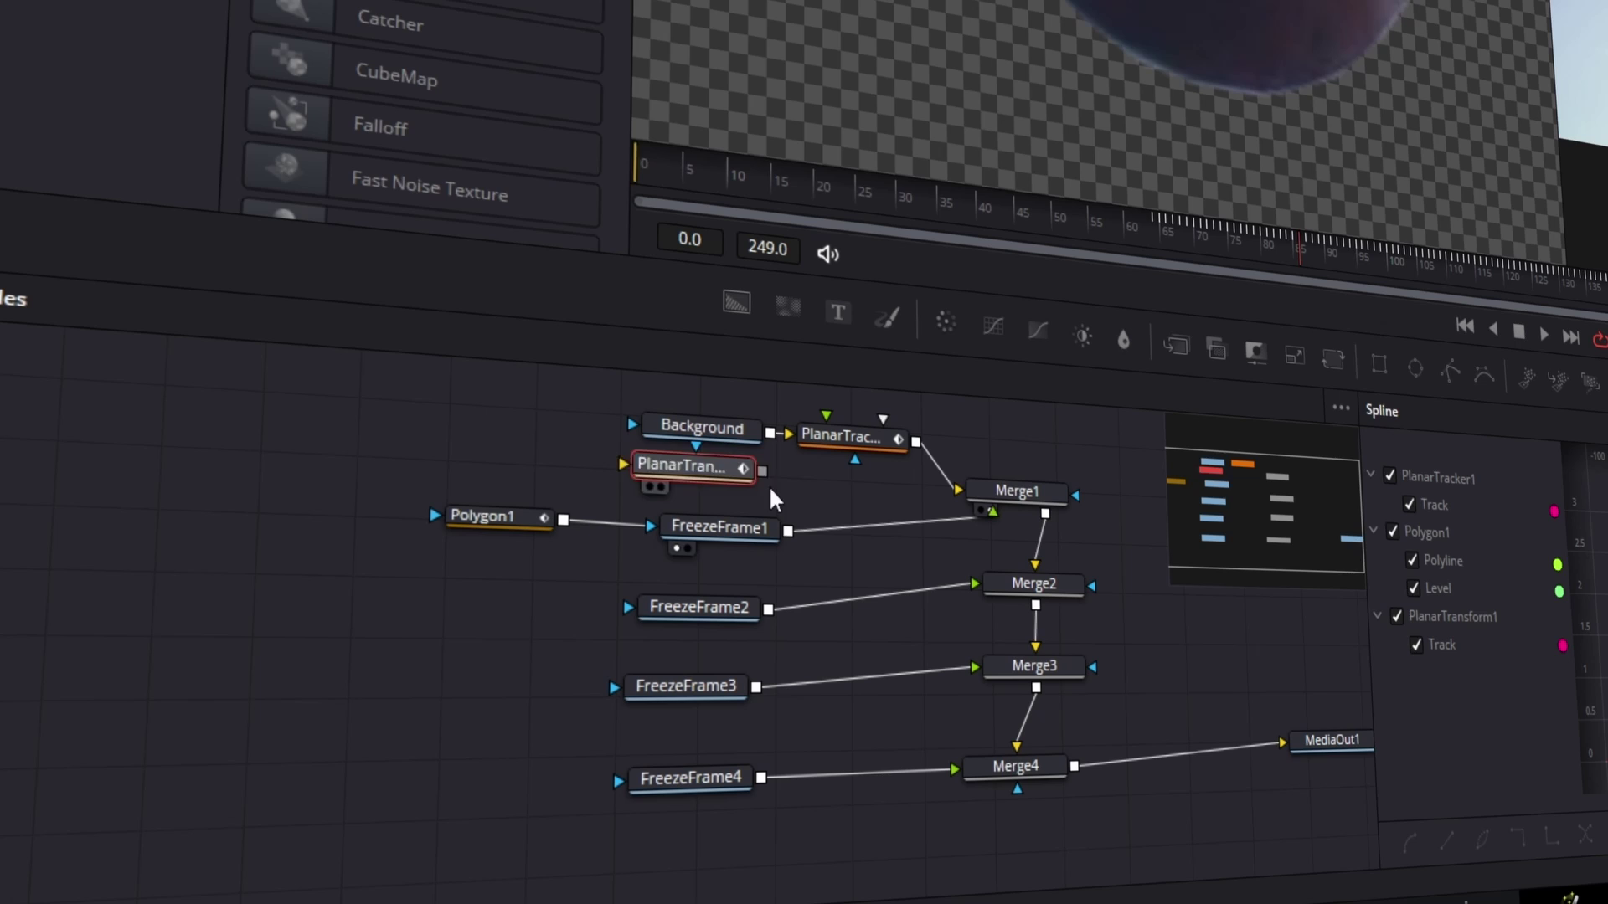
left_click_drag(720, 474, 717, 582)
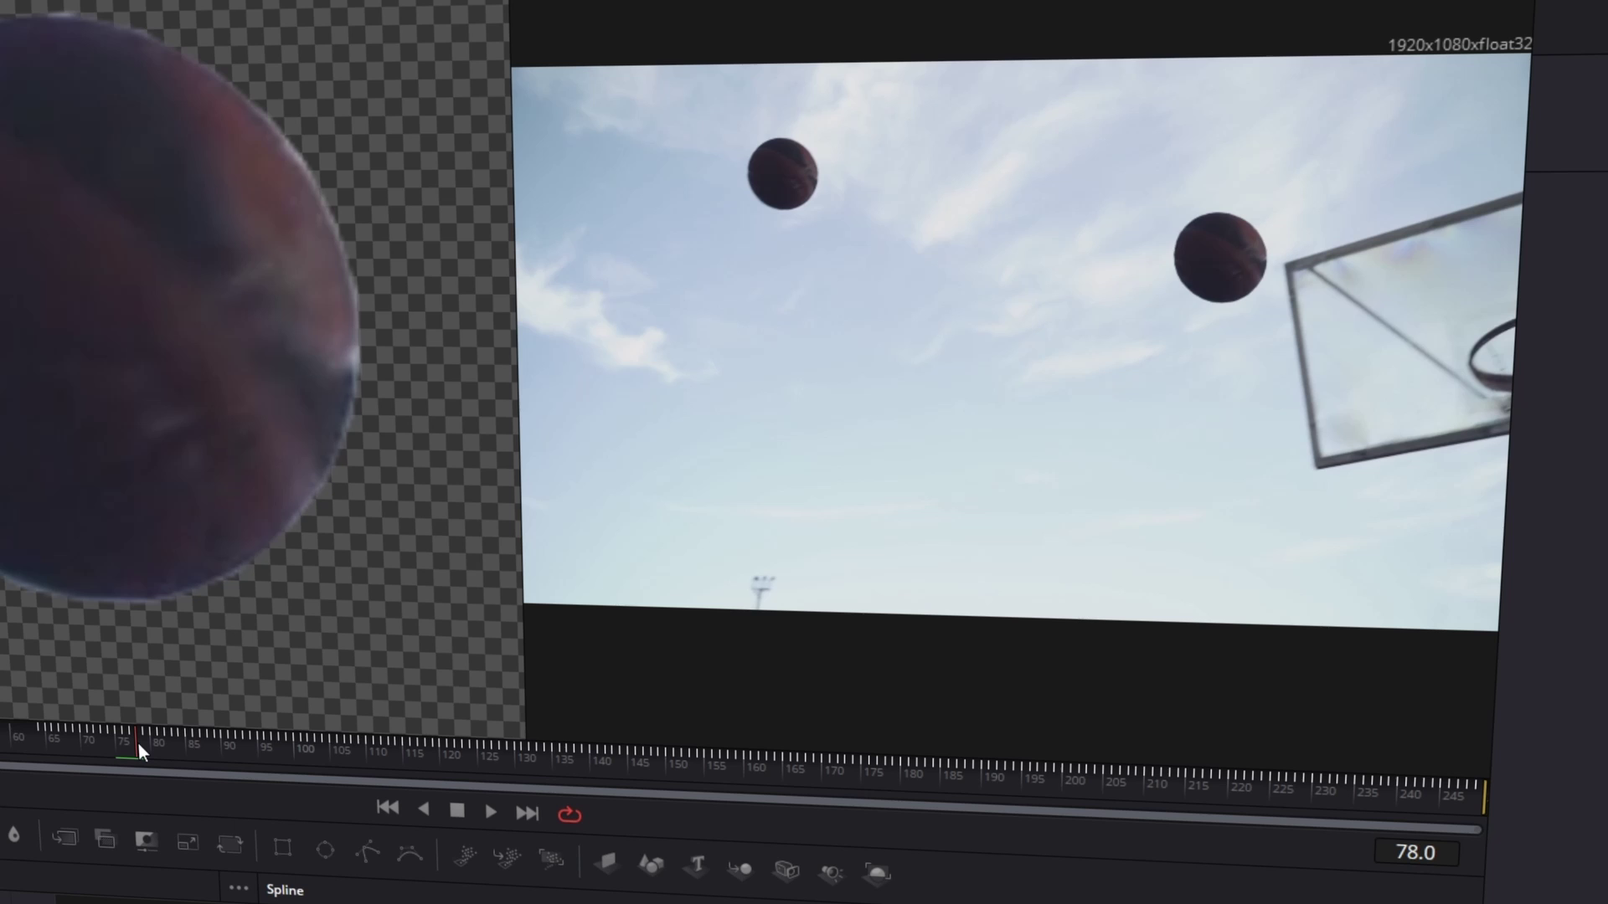
Add a Transform node after the planar transform of FreezeFrame1
left_click_drag(139, 743, 139, 741)
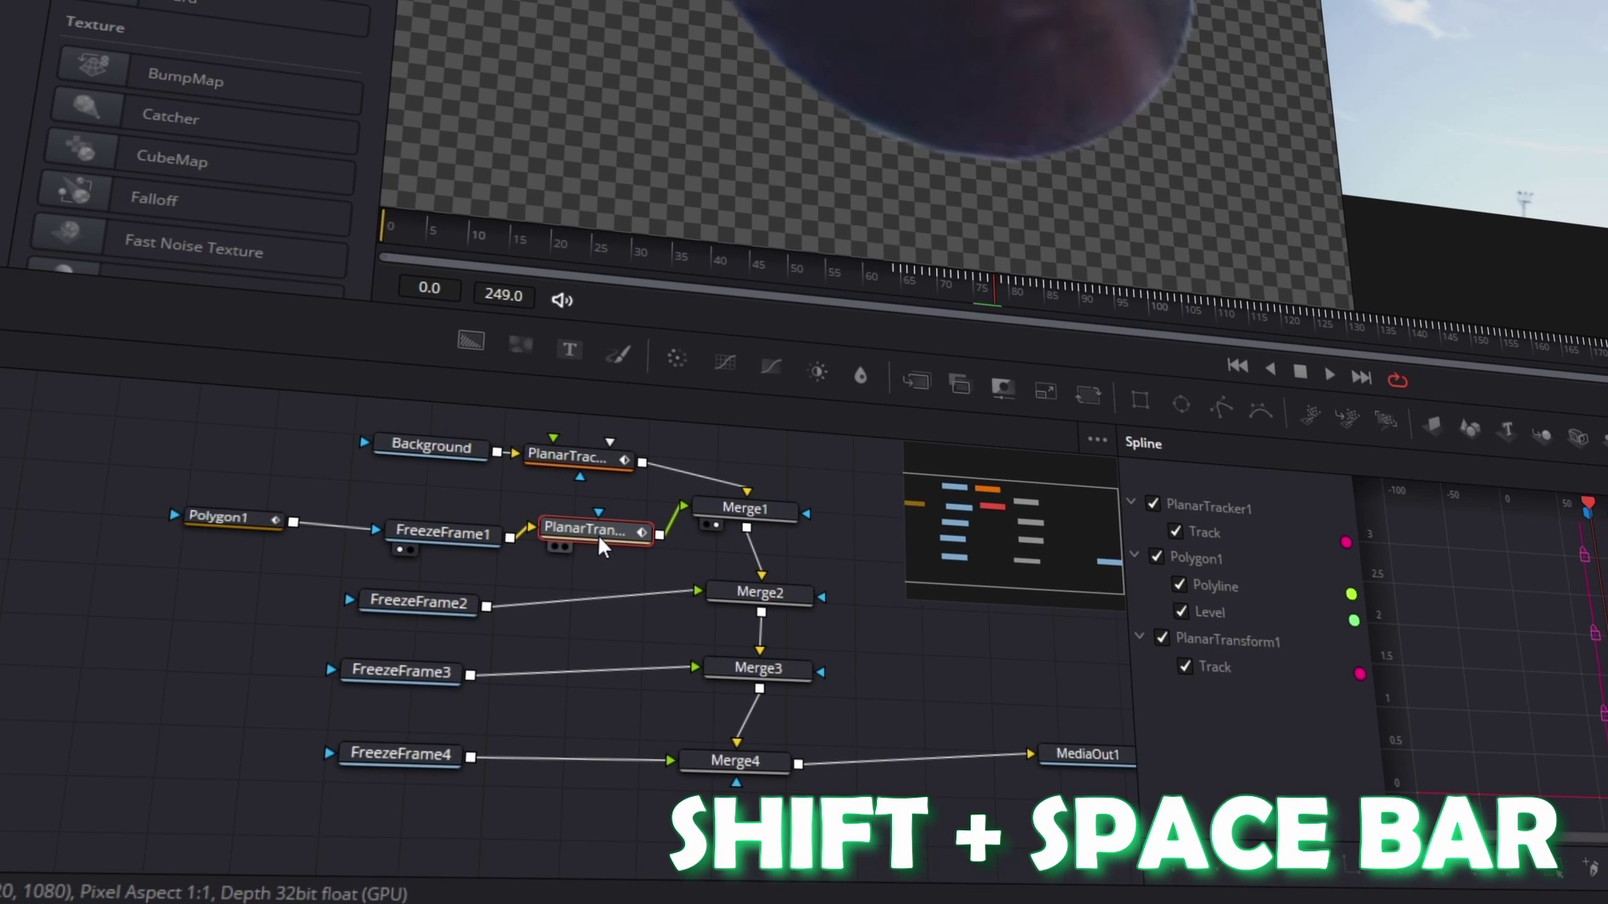
key("shift+space")
type("tr")
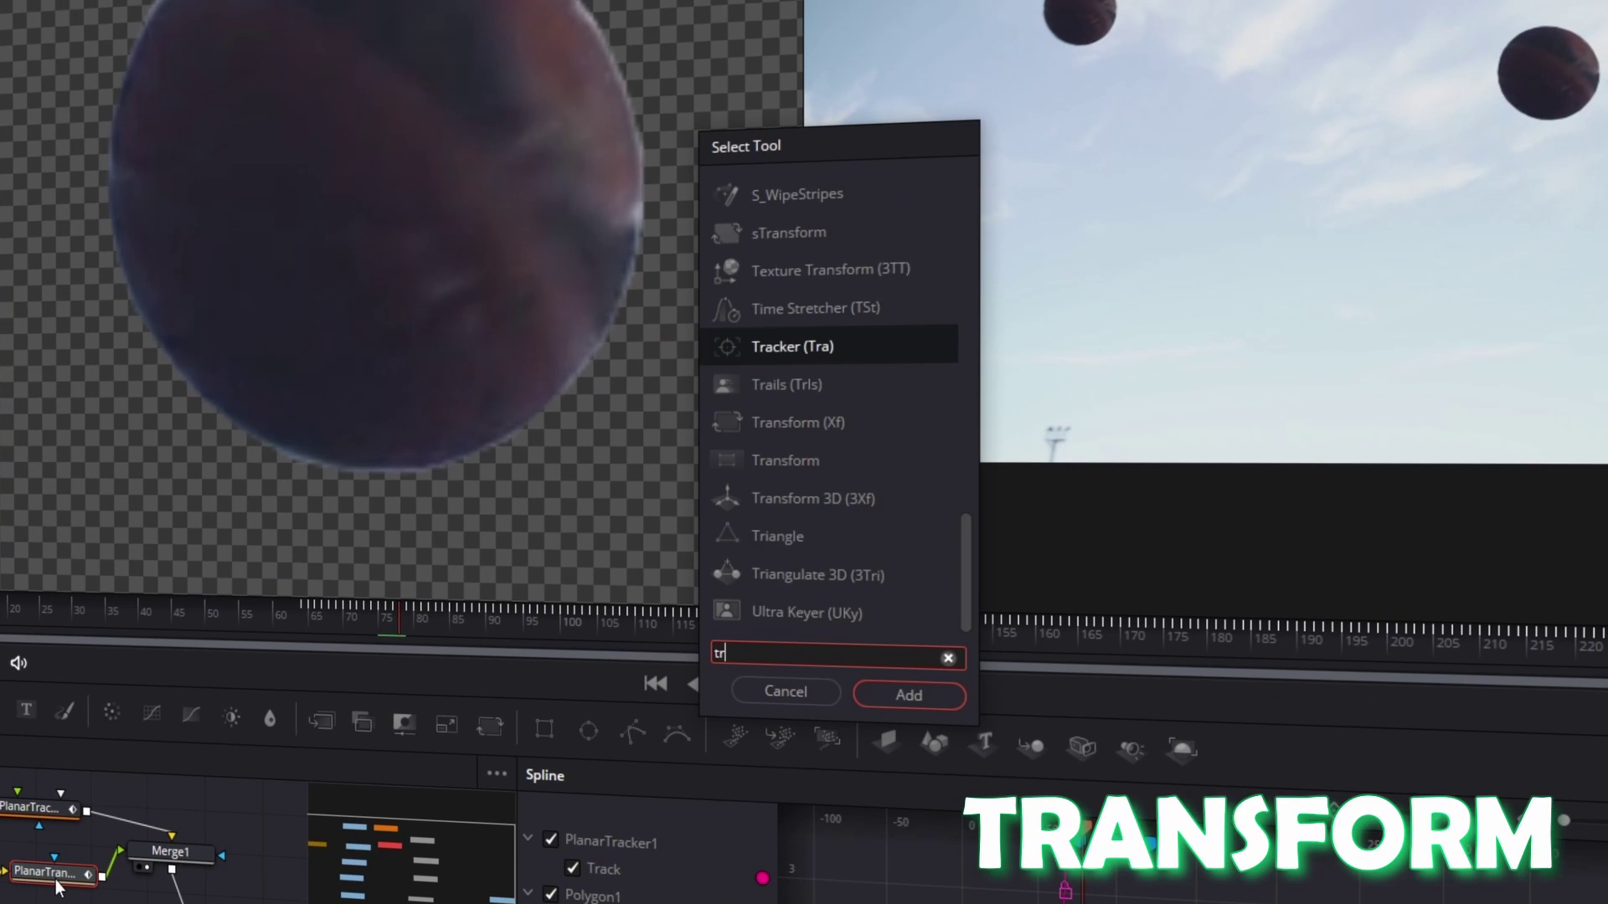
left_click(902, 695)
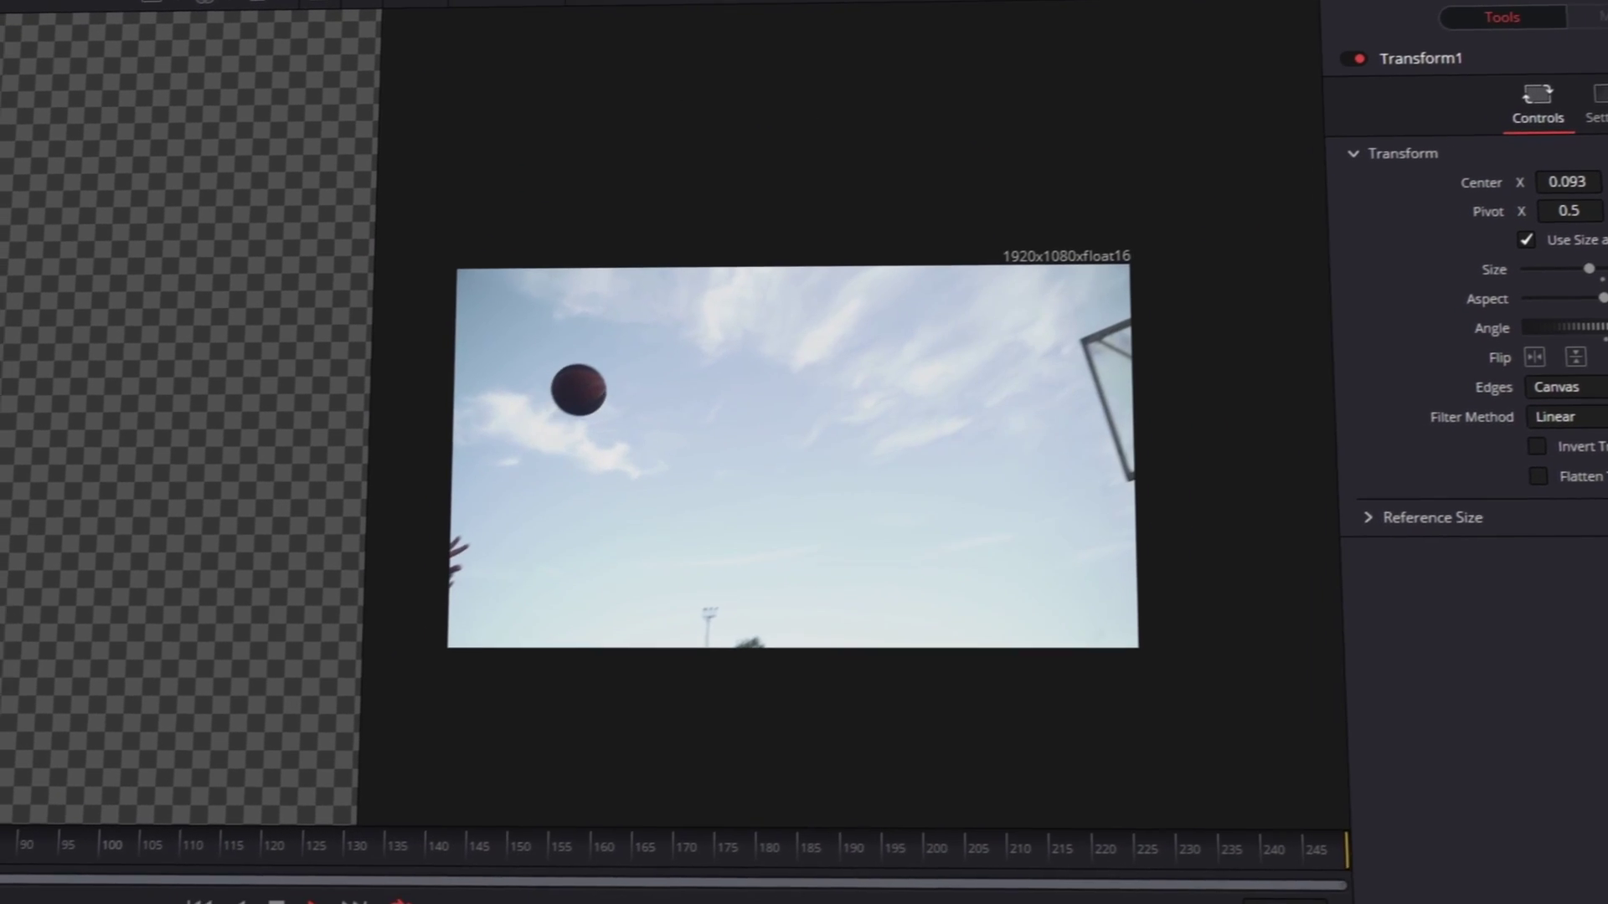
Keyframe the Polygon1 mask's Level at 1.0 around frame 78
left_click(115, 769)
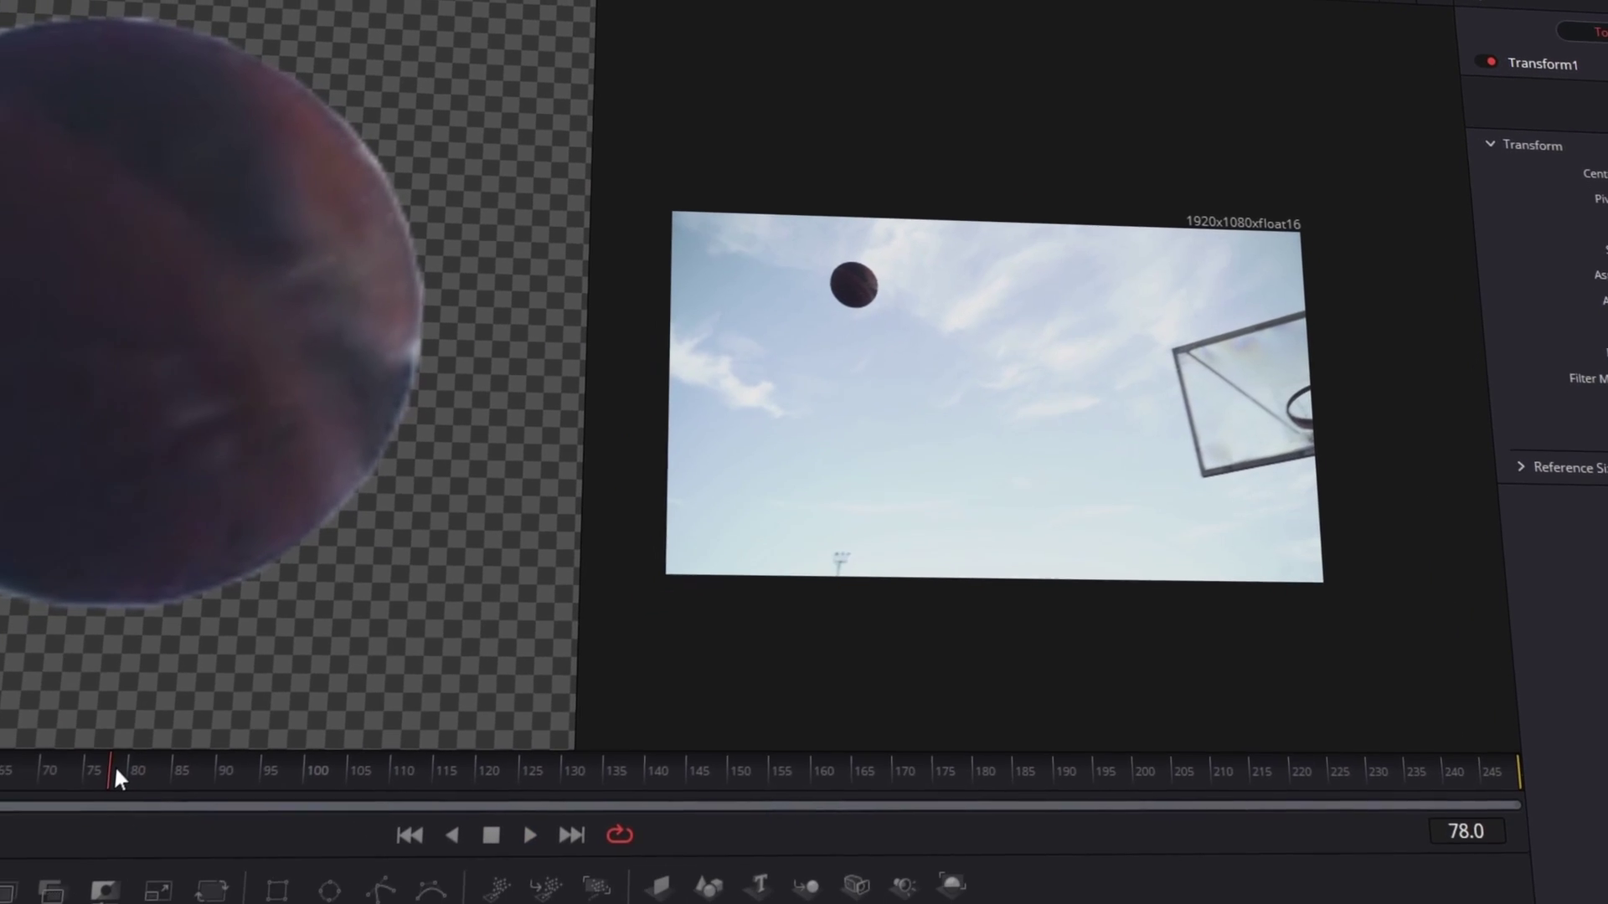
left_click(138, 777)
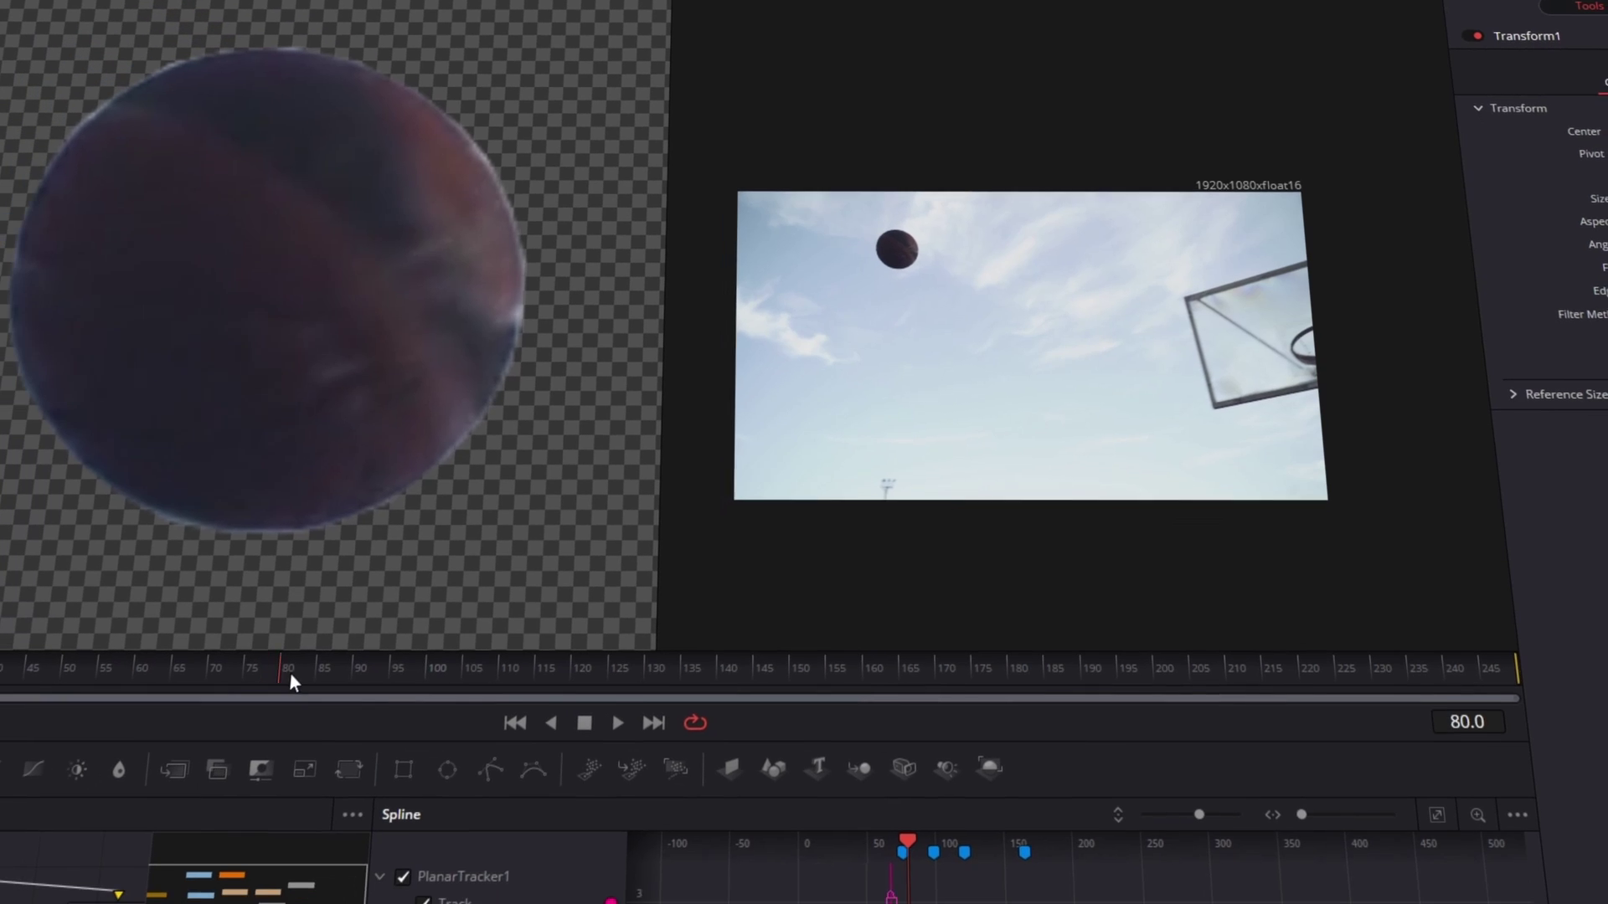
left_click_drag(290, 675, 262, 632)
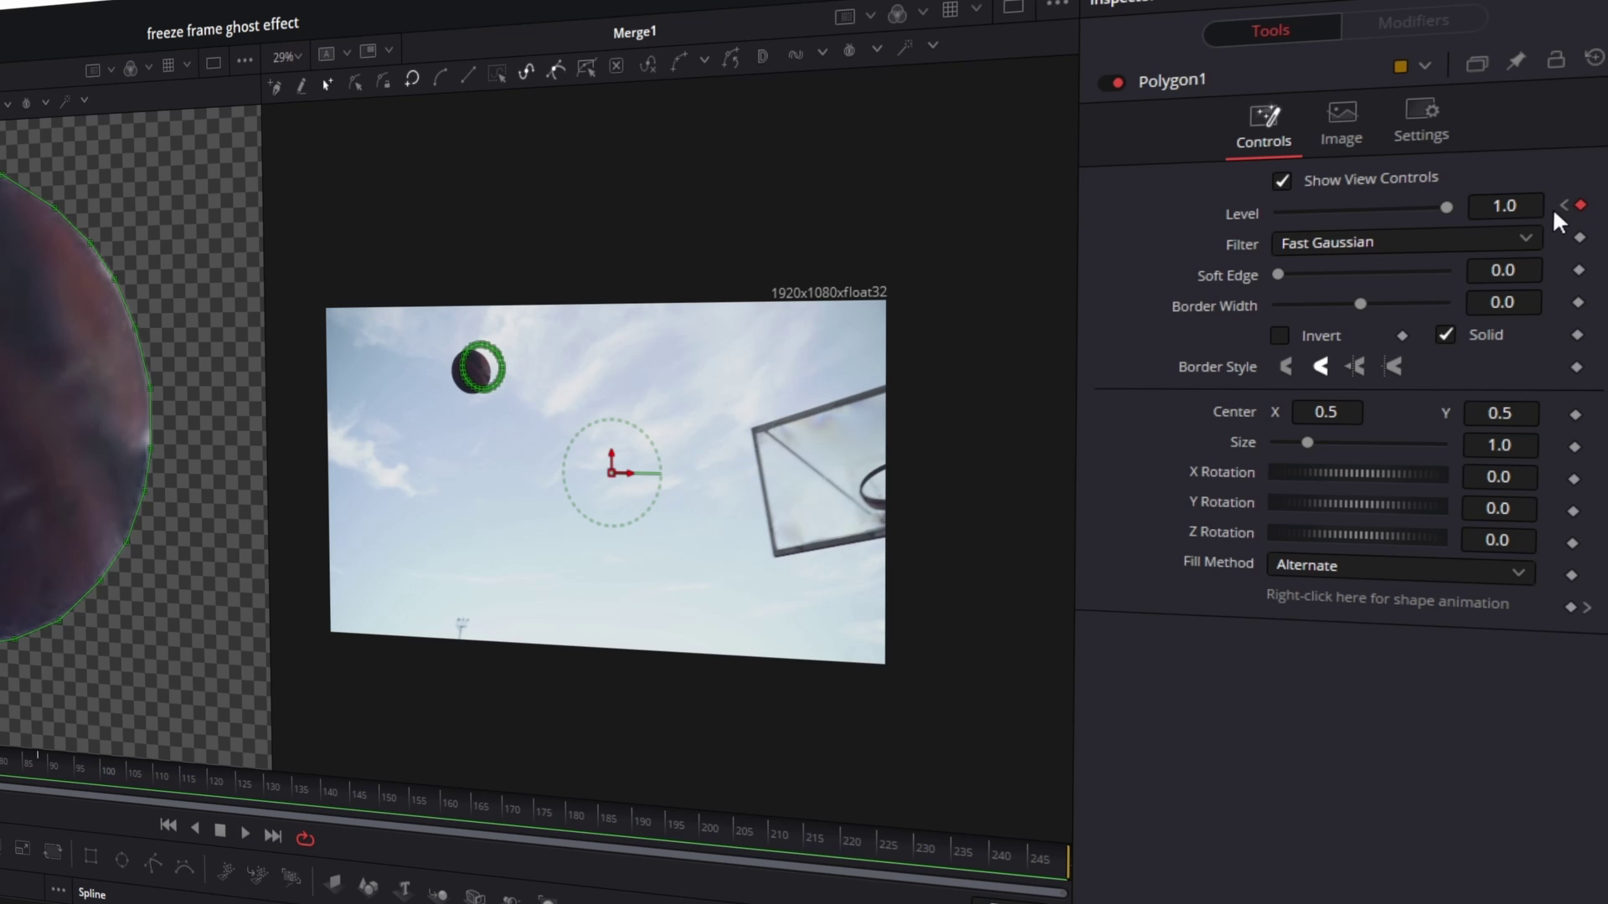
Lower the Polygon1 mask's Level to 0 around frame 106
left_click(45, 693)
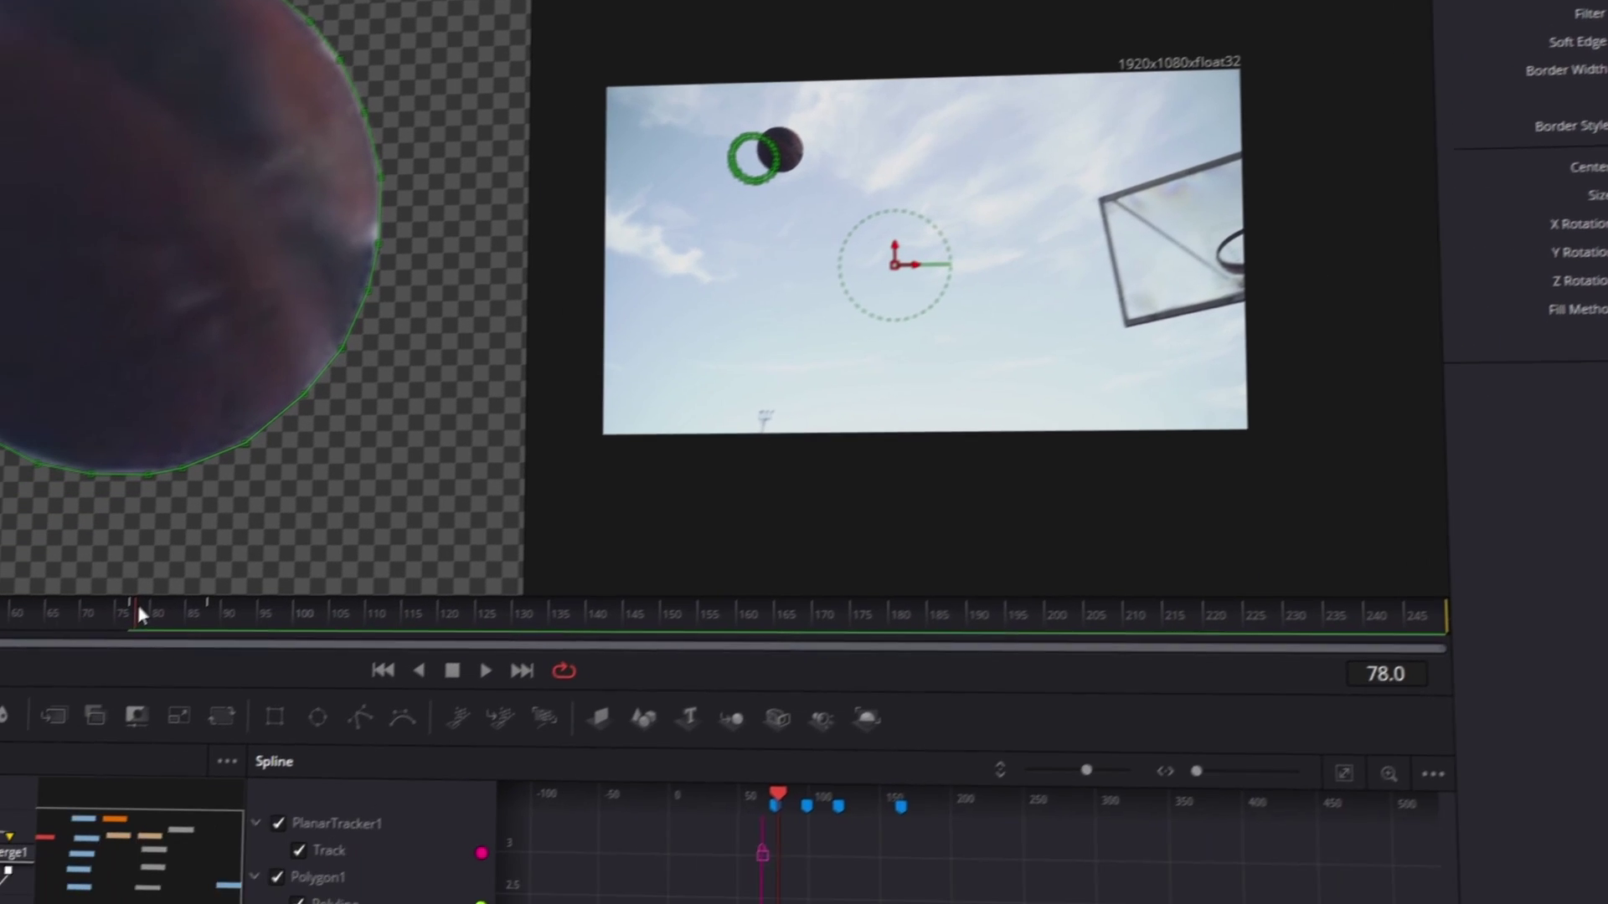
left_click_drag(138, 605, 221, 611)
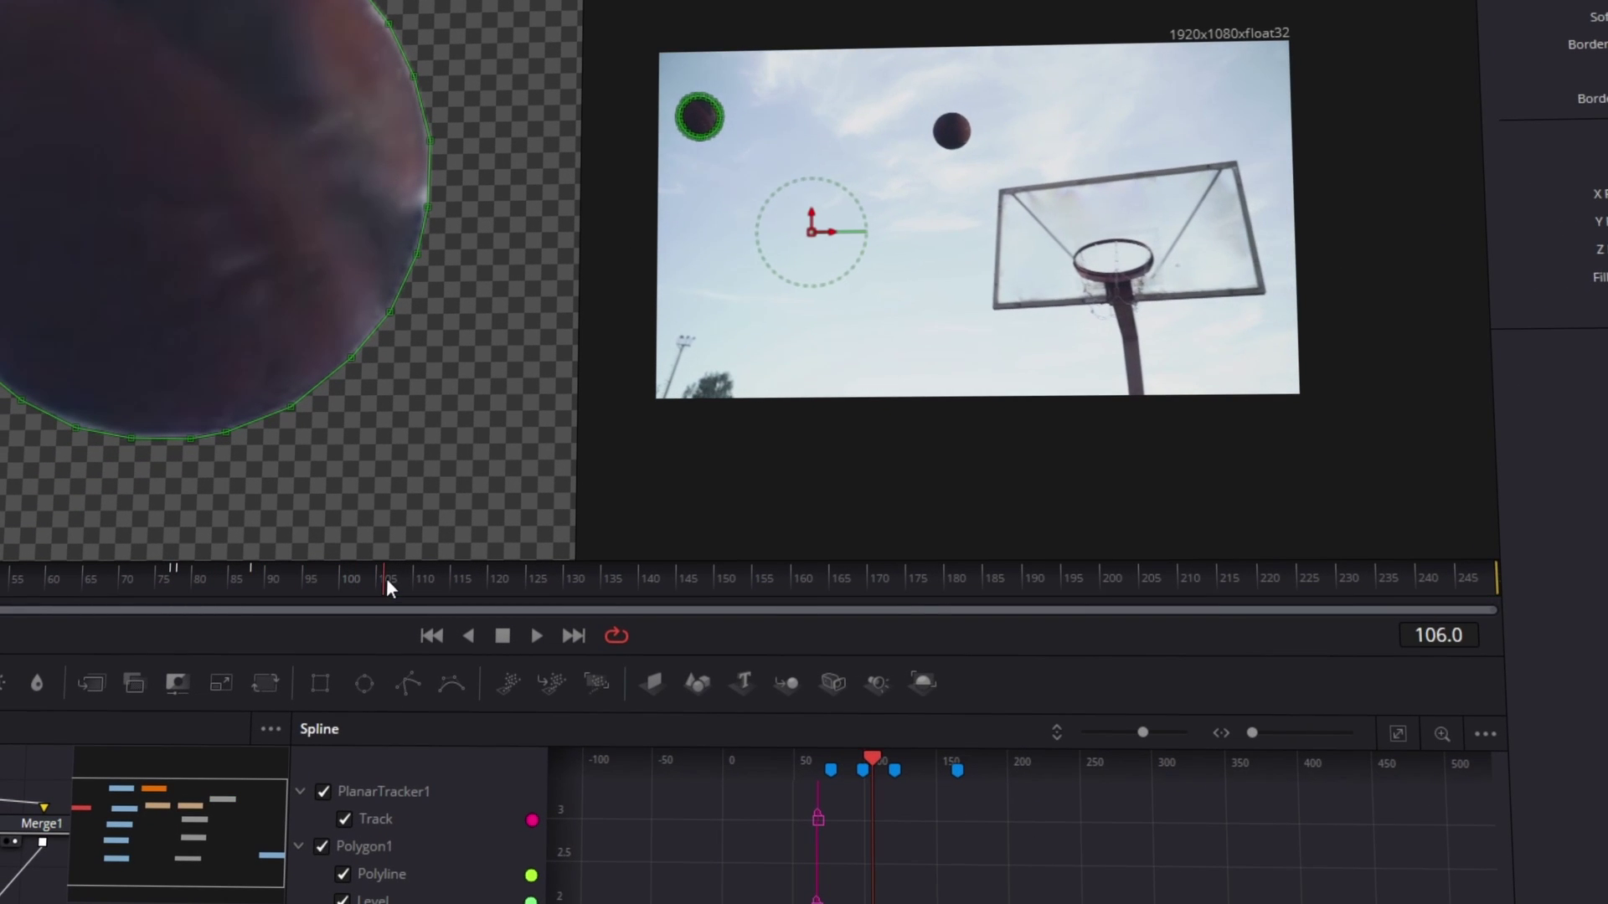
left_click_drag(386, 578, 401, 578)
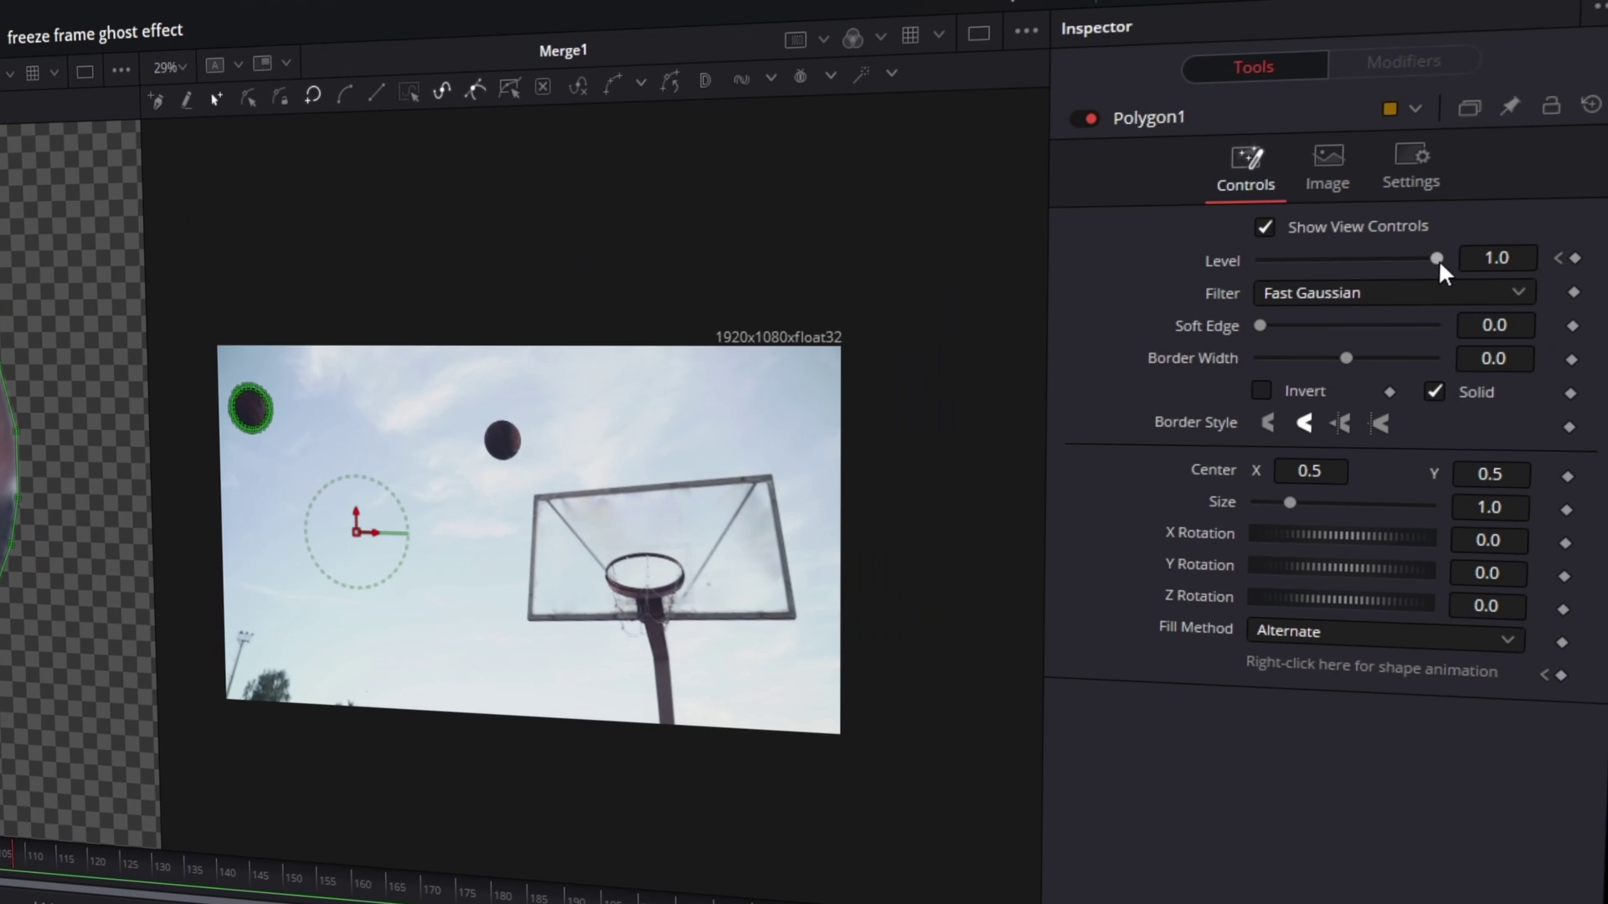
left_click_drag(1439, 259, 1147, 249)
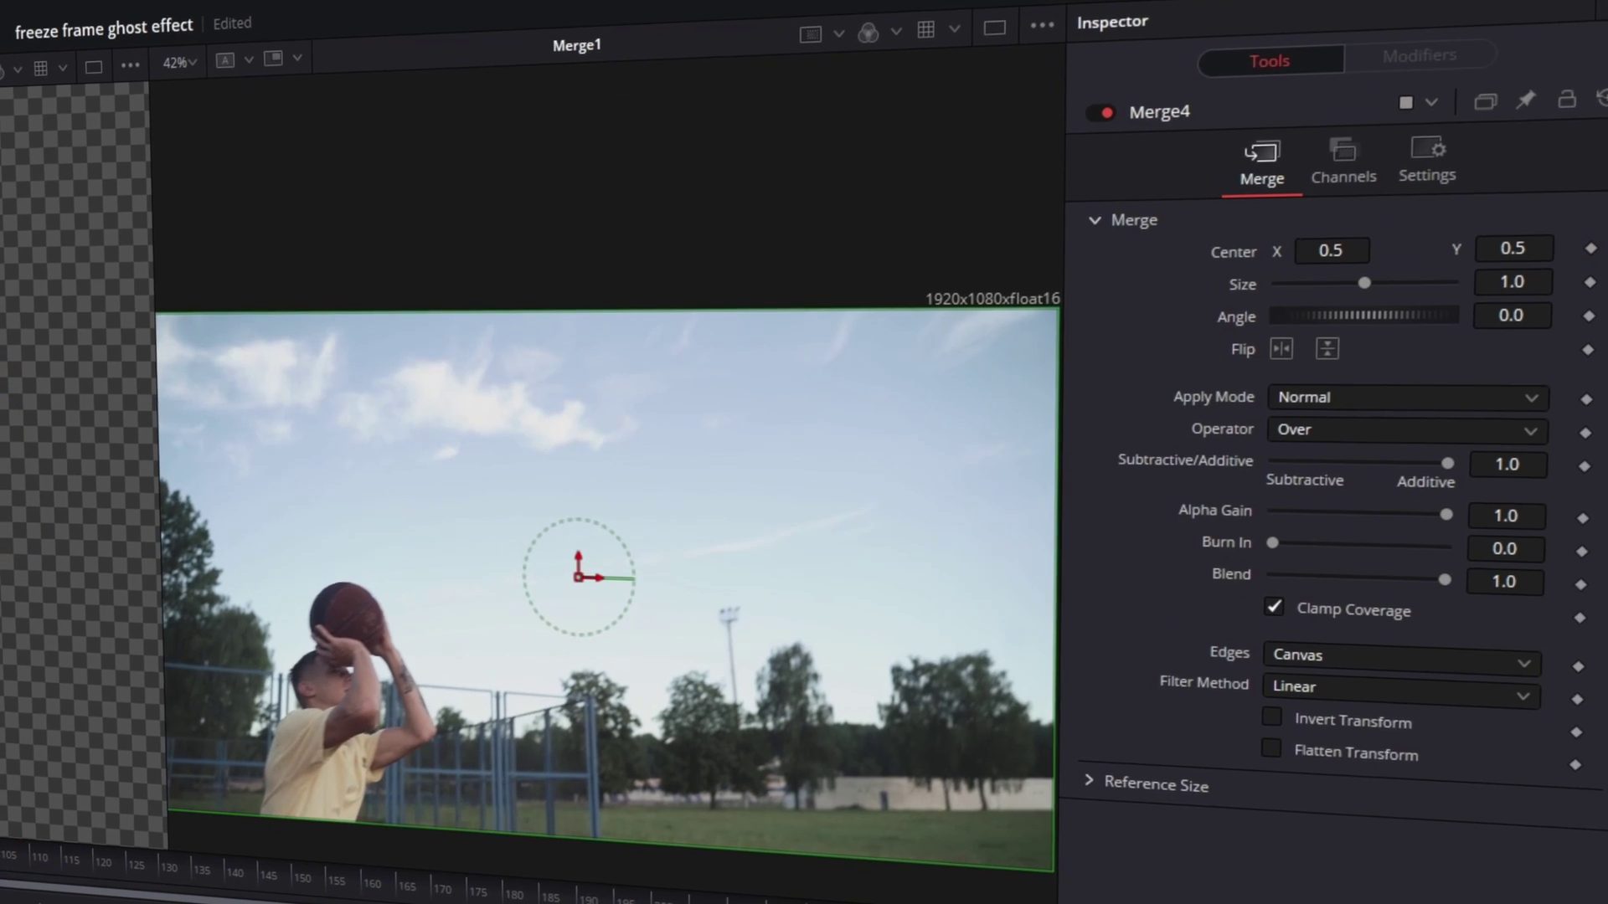